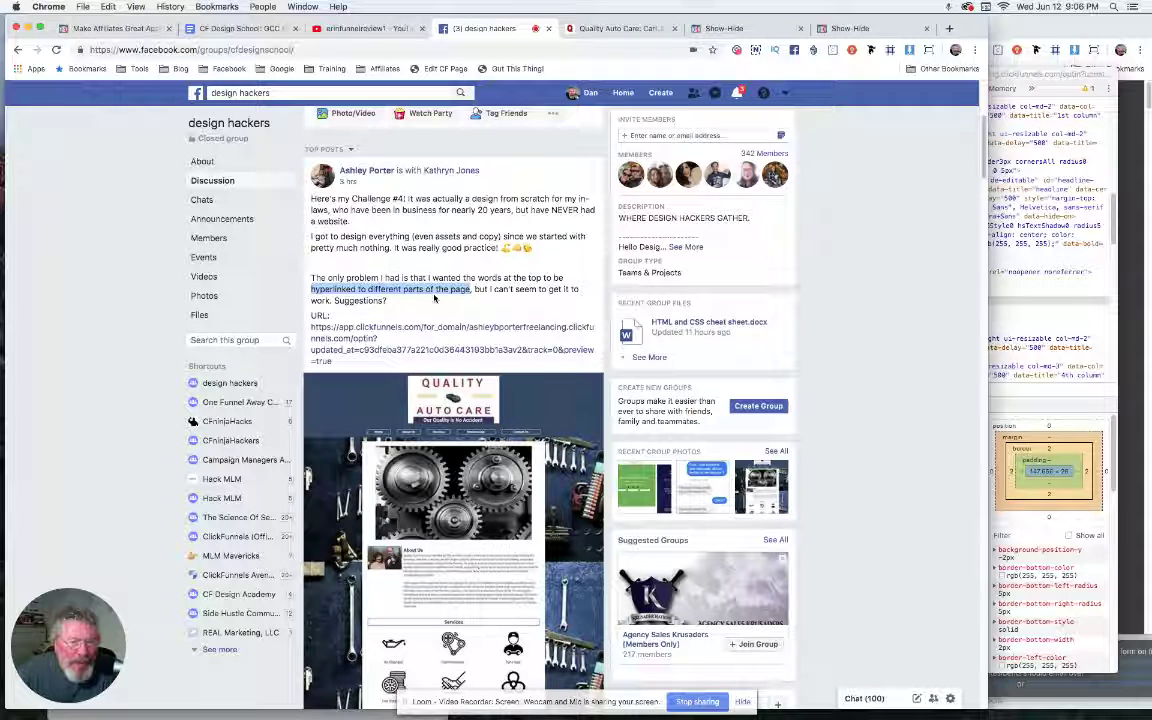
Open the Quality Auto Care page, jump to its Services section, scroll through, and return to the top
click(597, 30)
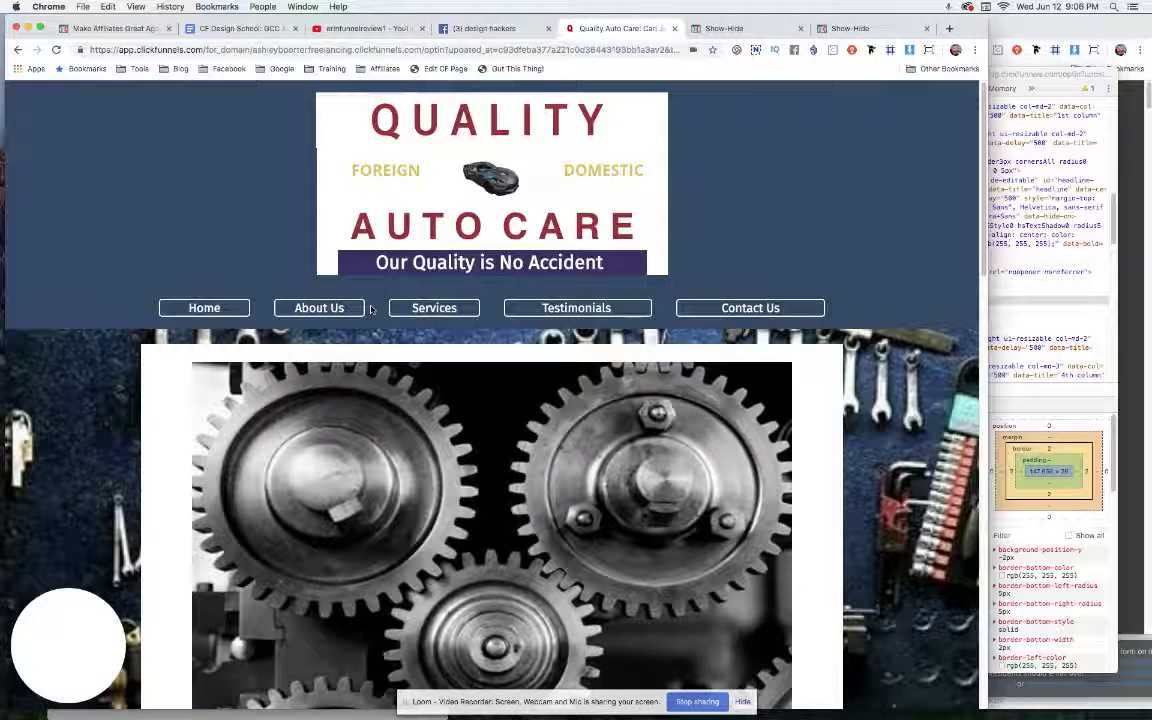
click(431, 309)
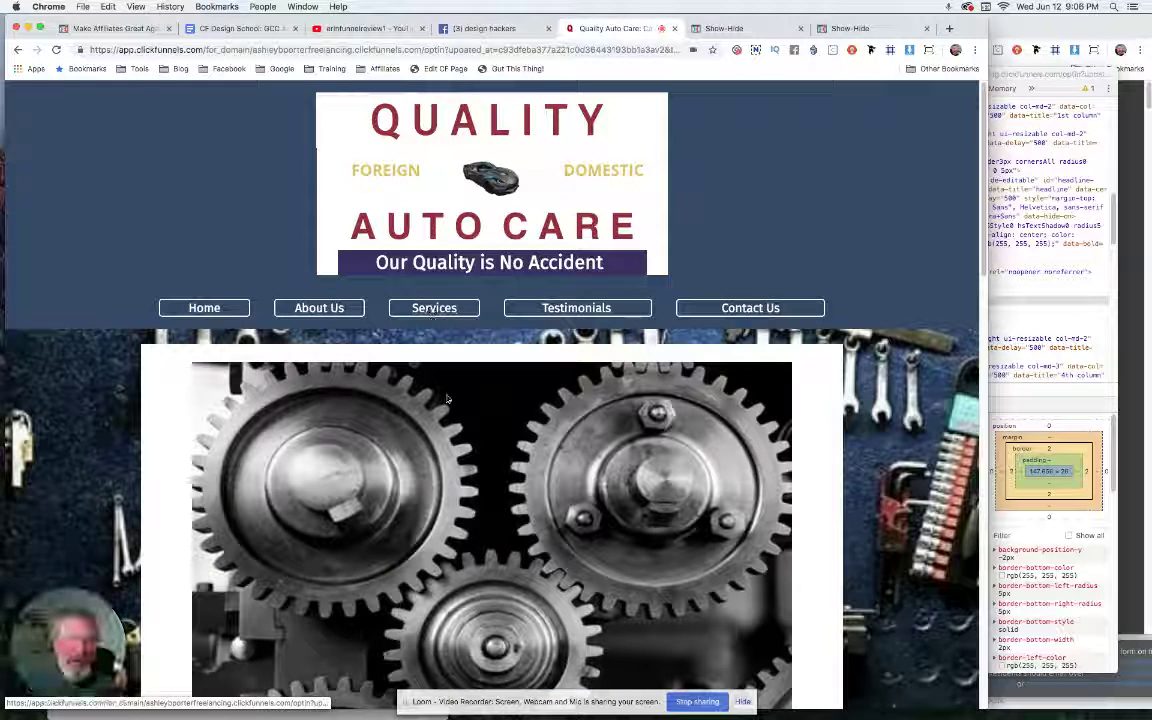
scroll(447, 399, down, 6)
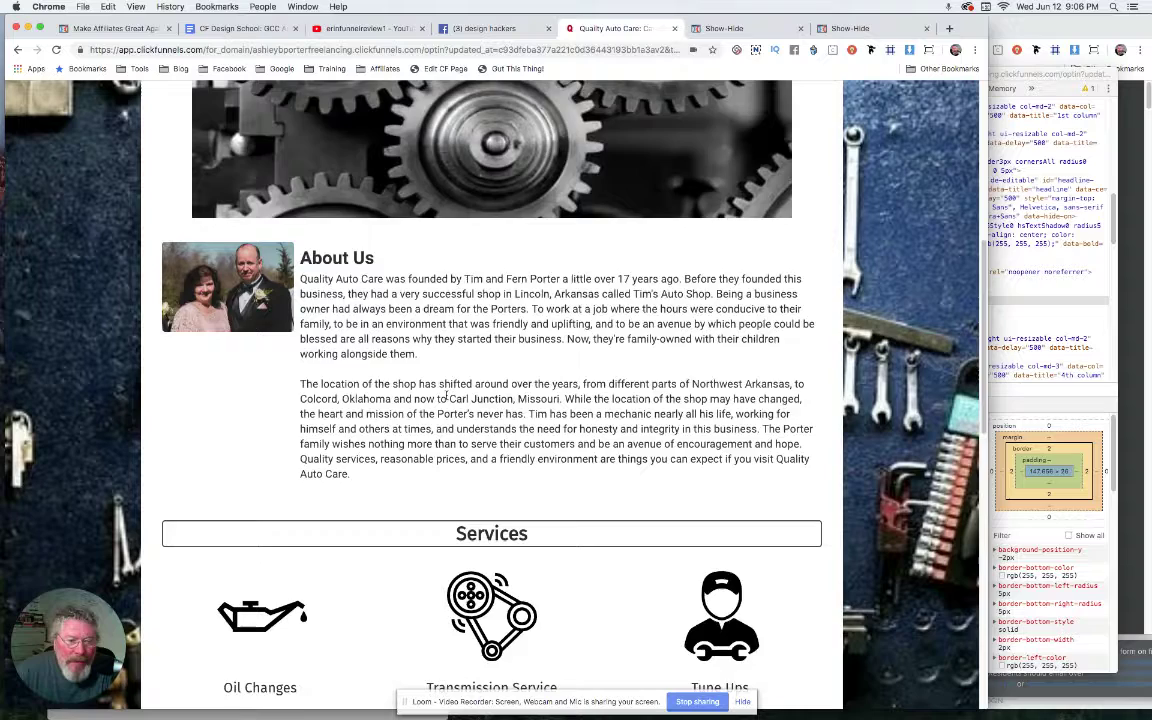
scroll(447, 399, down, 5)
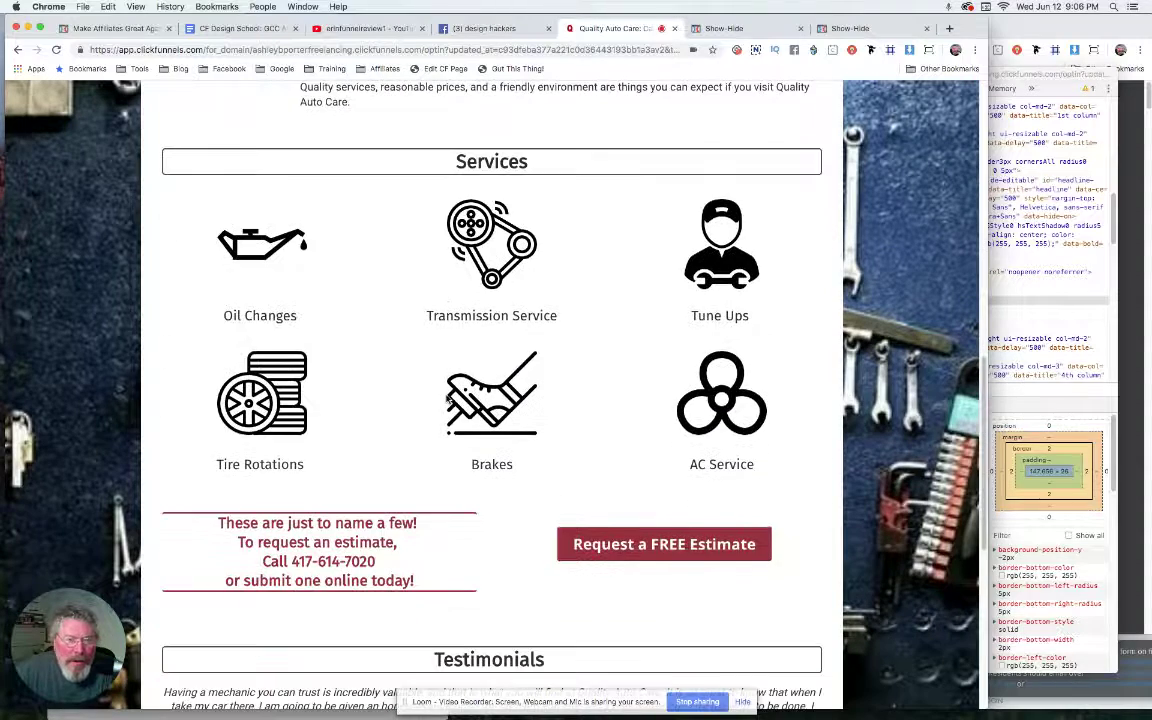
scroll(447, 399, down, 2)
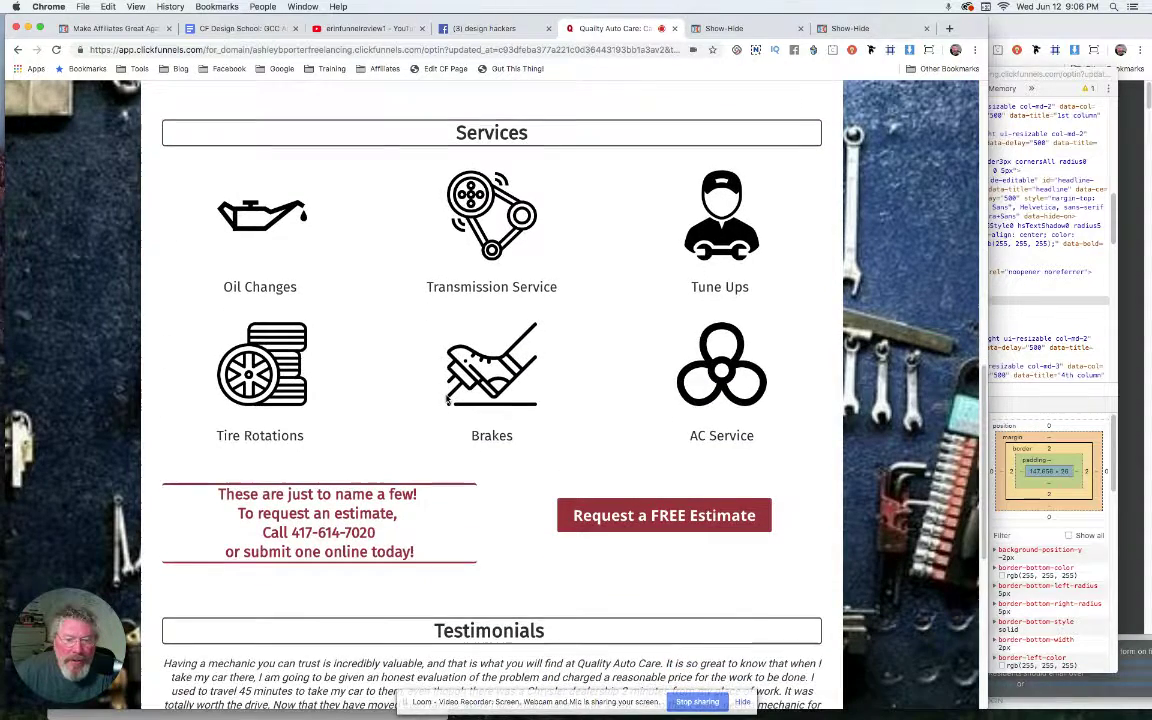
key(Home)
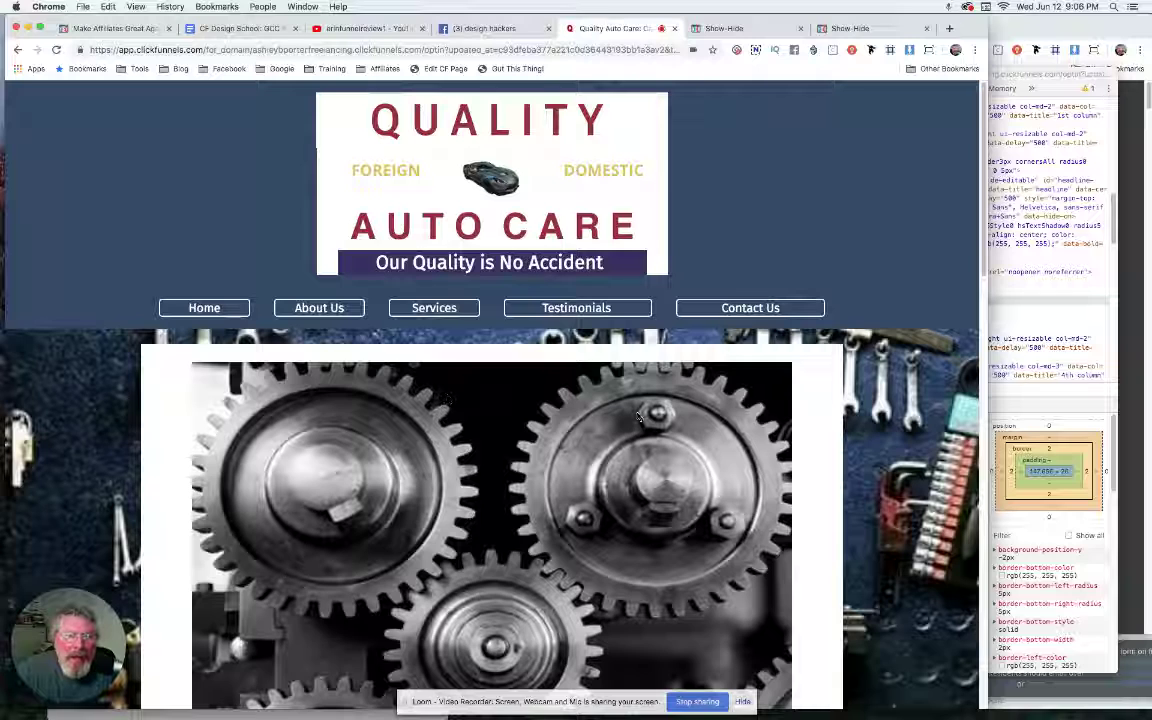
On the live Show-Hide page, test that Link 2 jumps to the signup form
click(849, 28)
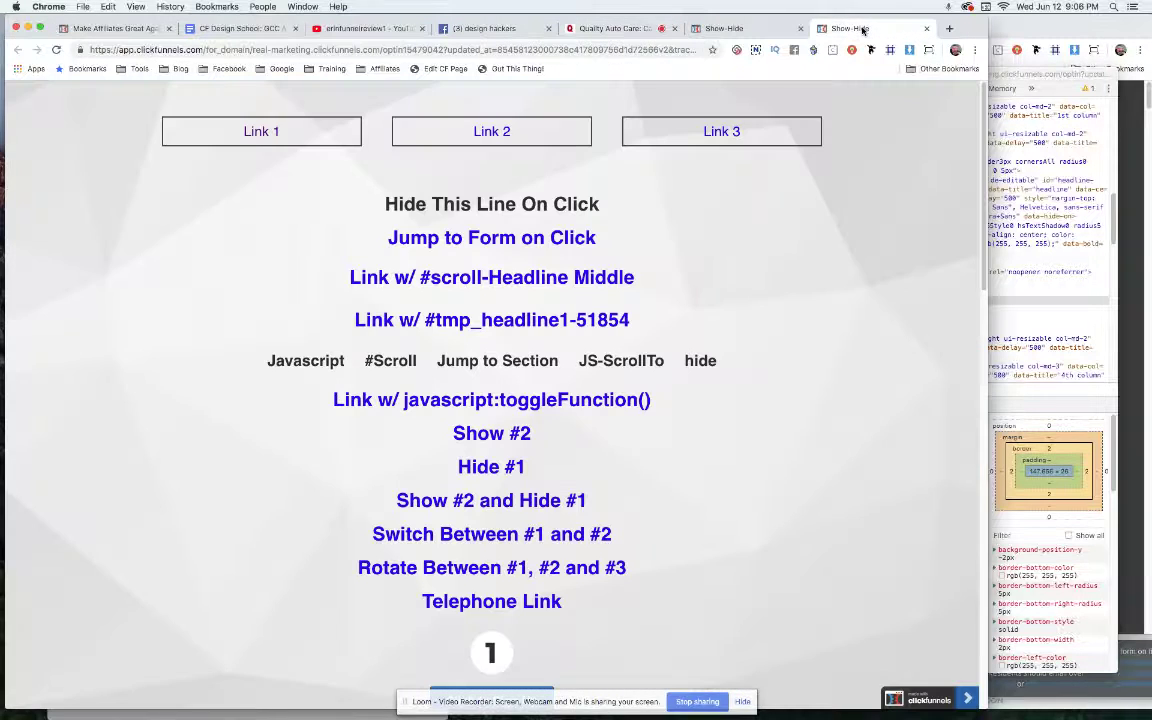
click(491, 134)
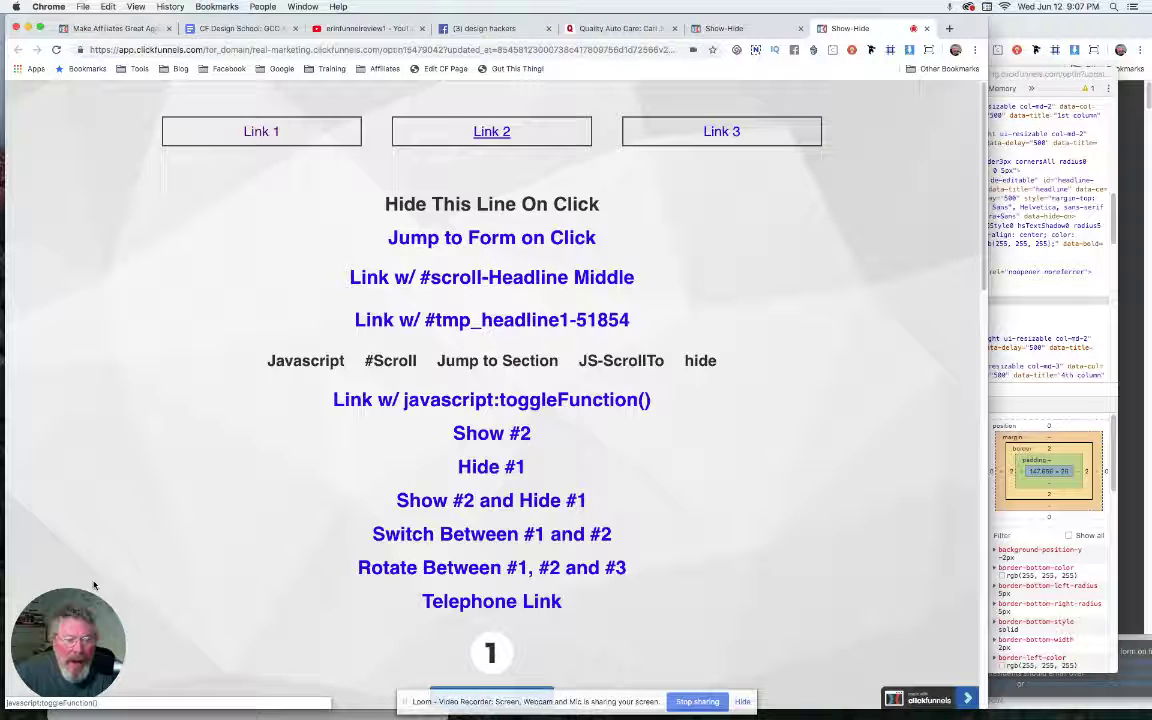
drag(94, 585, 99, 107)
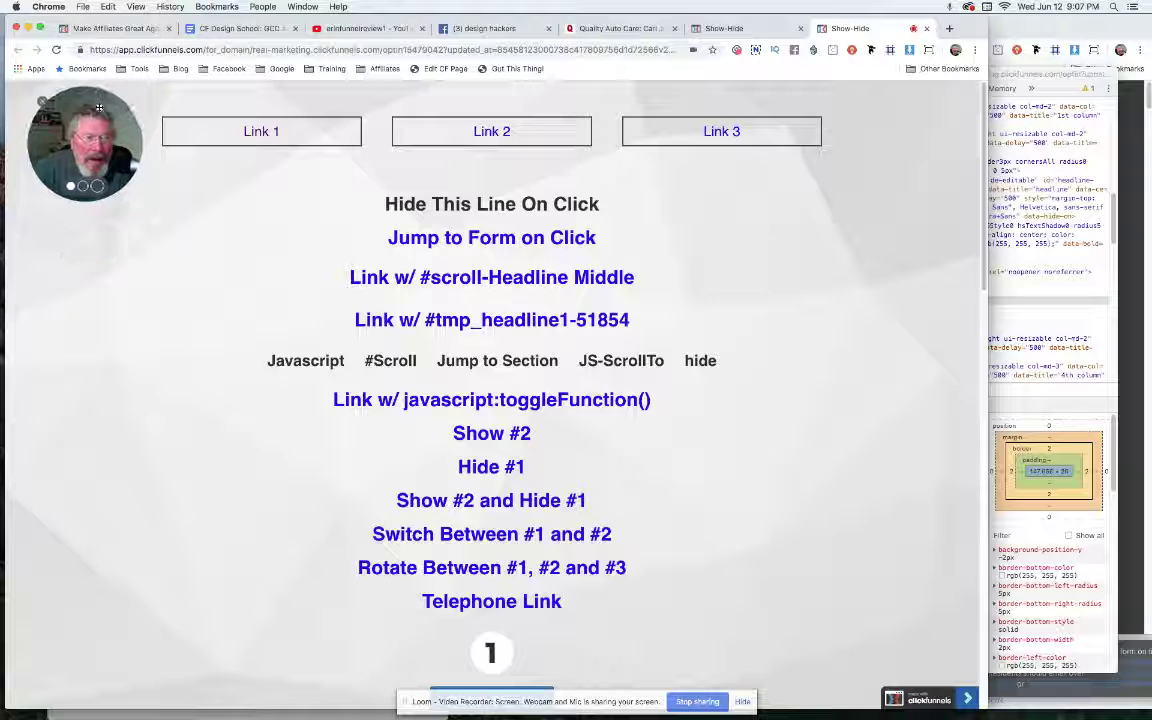
click(490, 131)
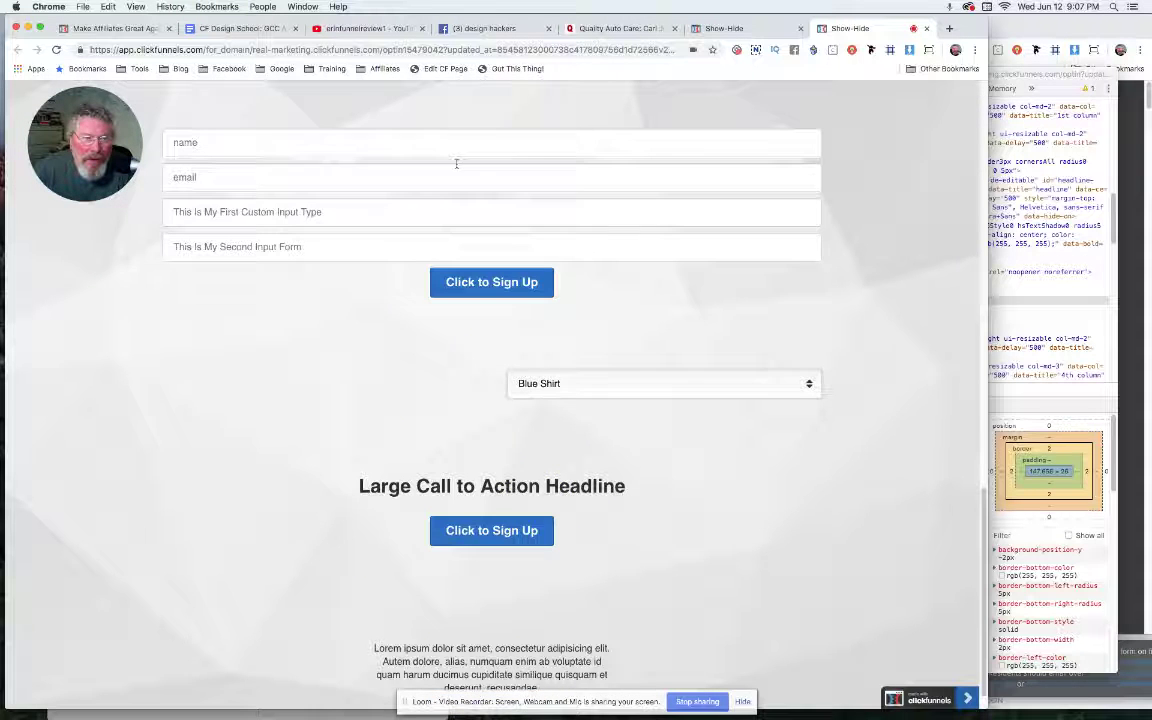
scroll(425, 174, up, 10)
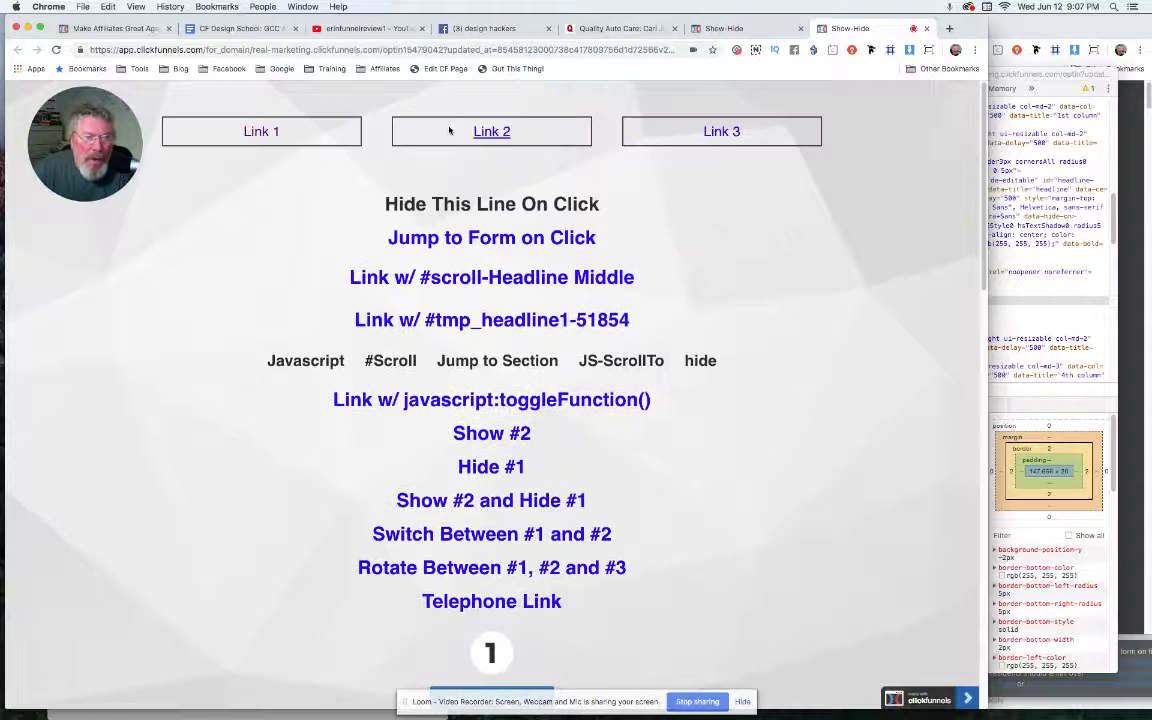
Retest Link 1 and Link 2 jumping to the form, then return to the Show-Hide editor
click(254, 131)
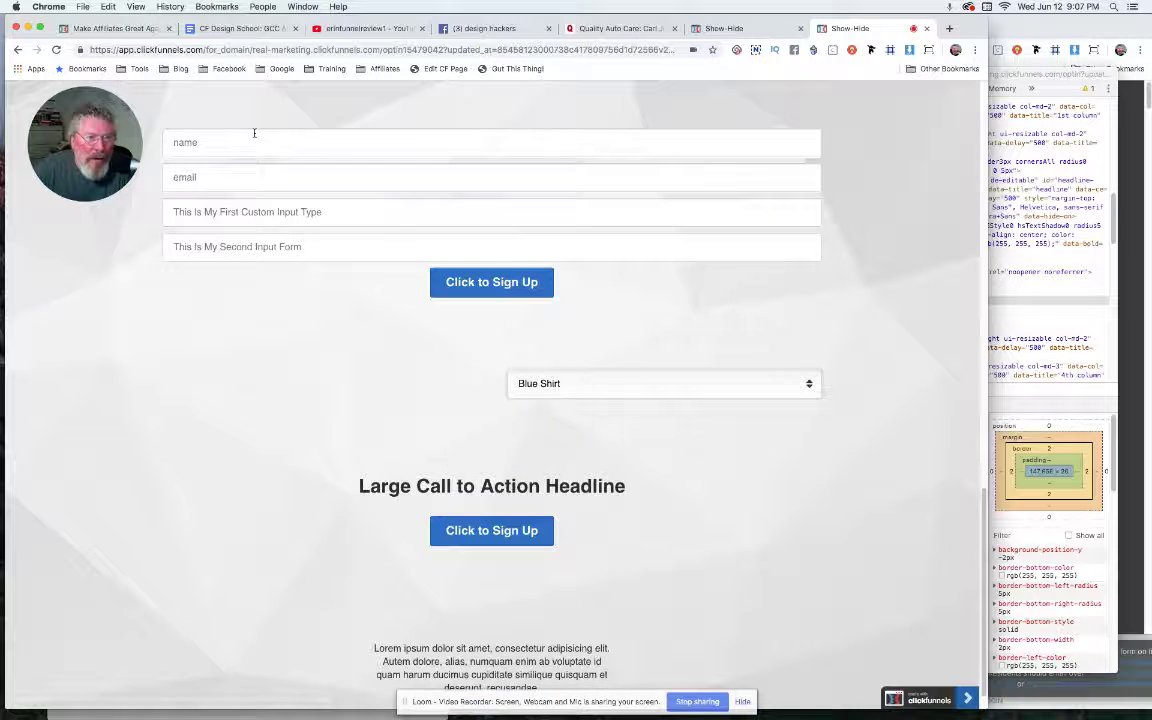
scroll(254, 132, up, 10)
click(254, 131)
scroll(254, 132, up, 10)
click(254, 133)
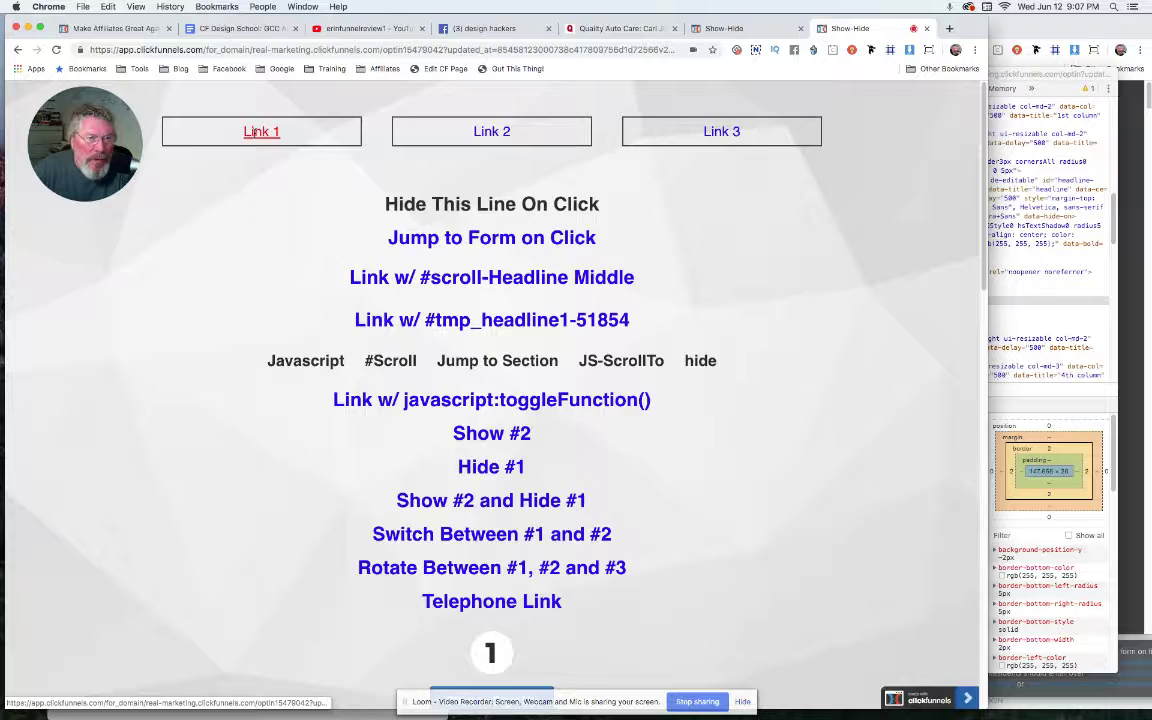
scroll(383, 188, up, 10)
click(490, 133)
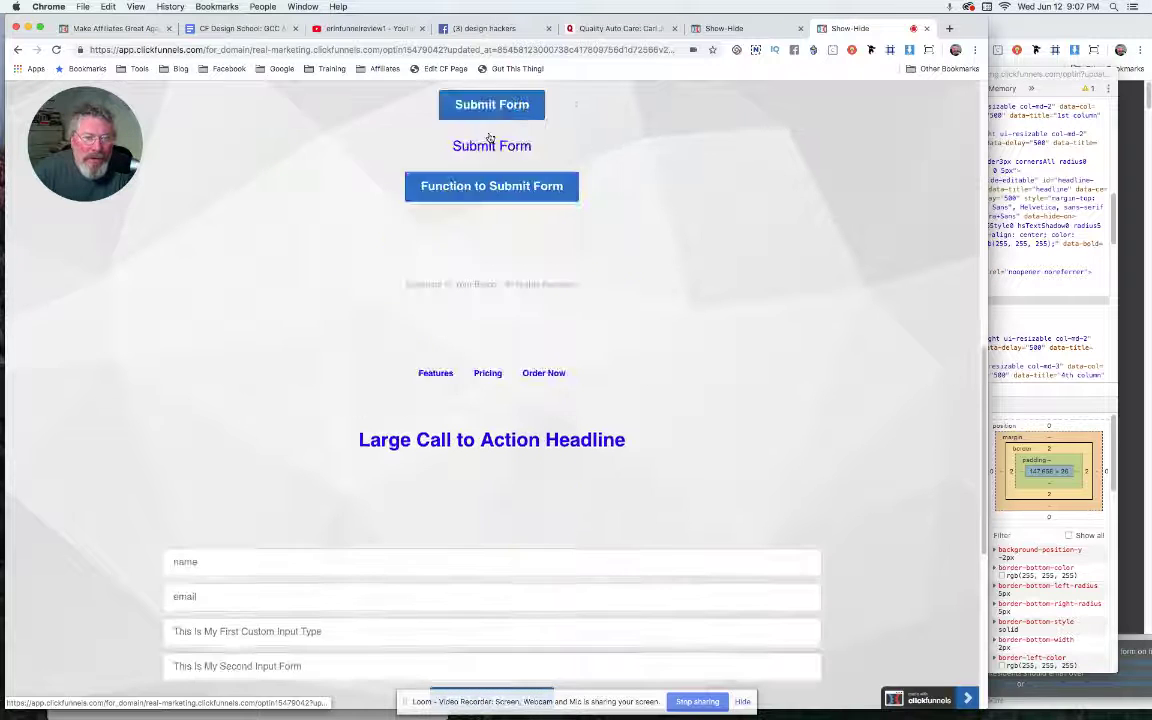
scroll(490, 136, up, 10)
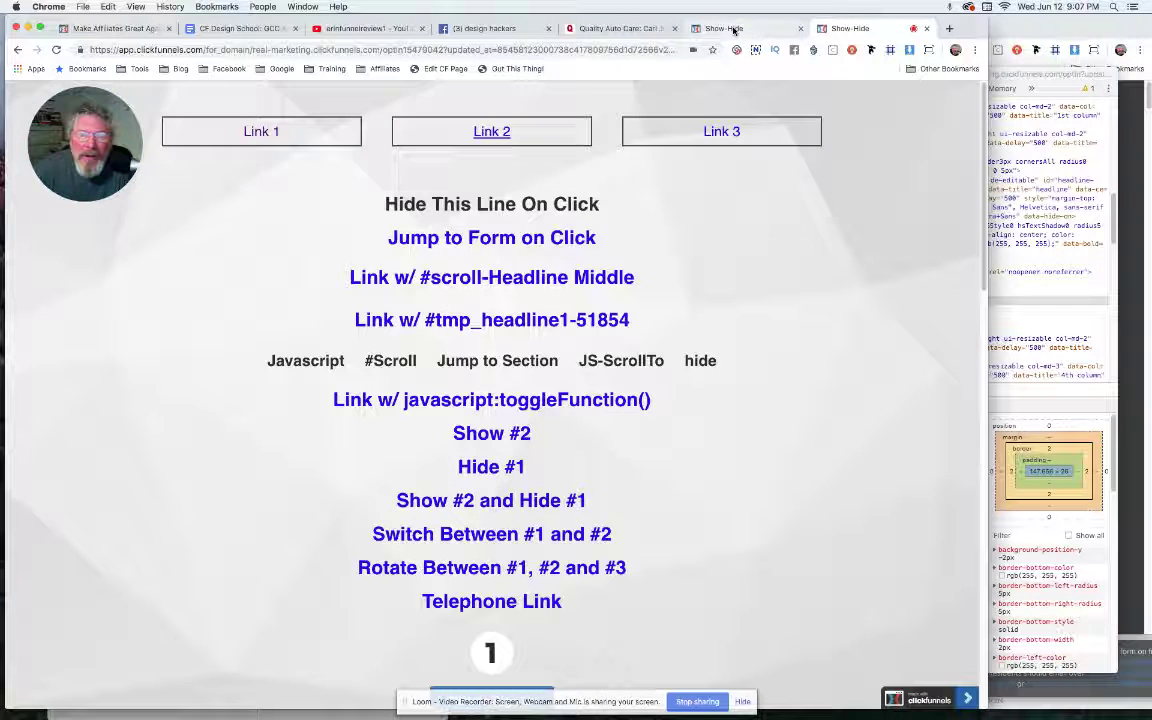
click(733, 30)
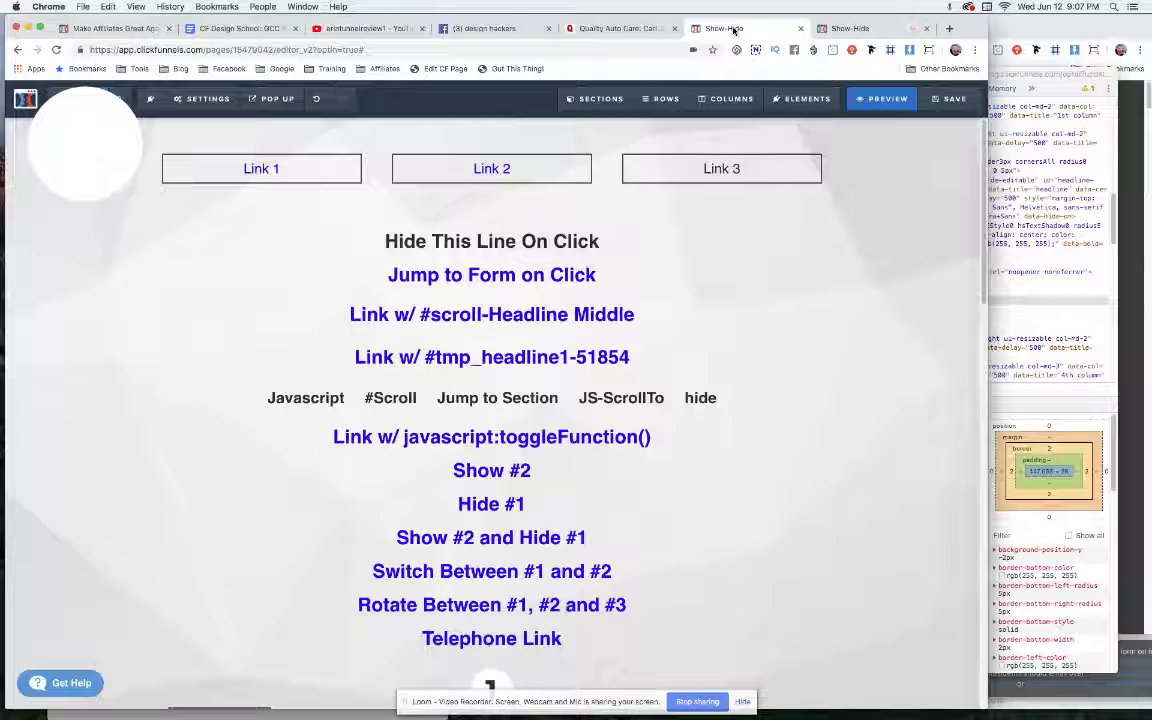
Copy the signup form section's CSS ID #section-84130 from its Get CSS Info panel
click(262, 172)
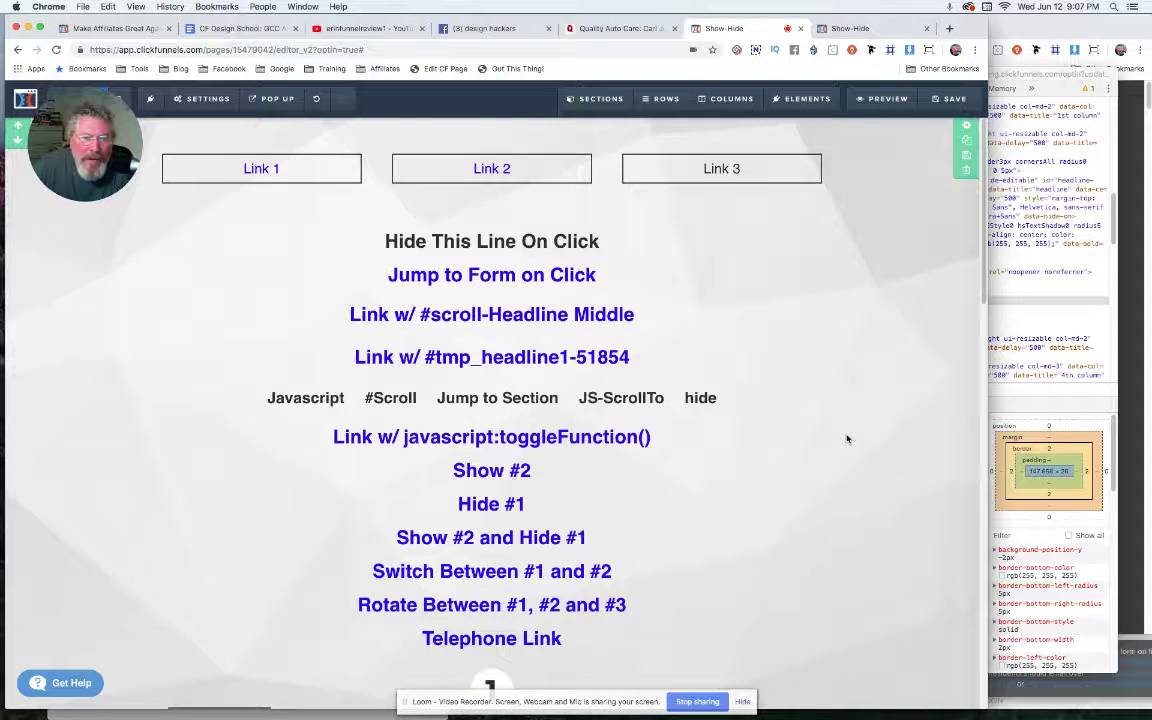
scroll(847, 438, down, 10)
scroll(847, 438, down, 3)
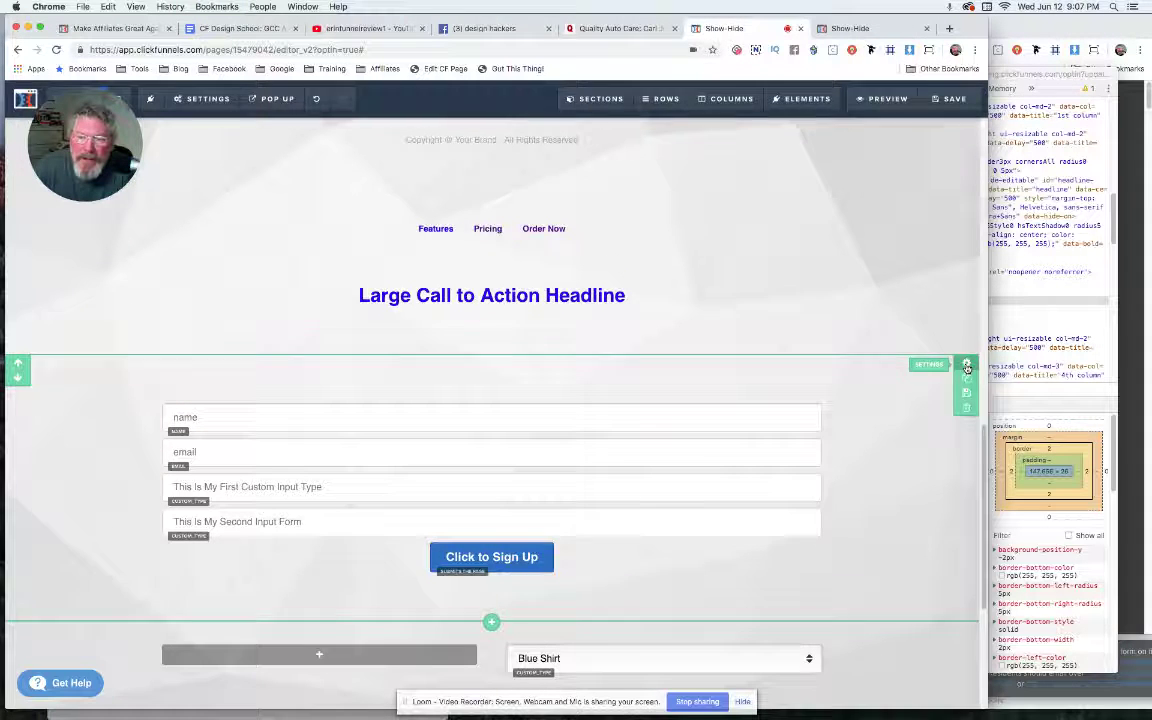
click(966, 367)
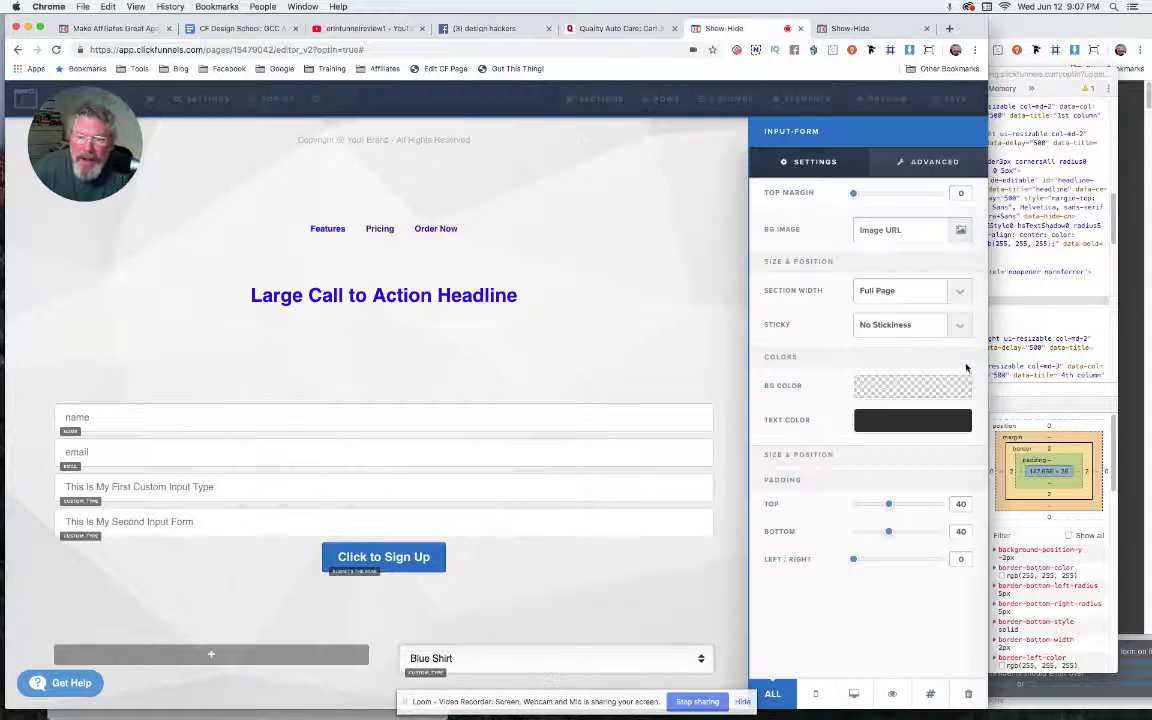
click(931, 694)
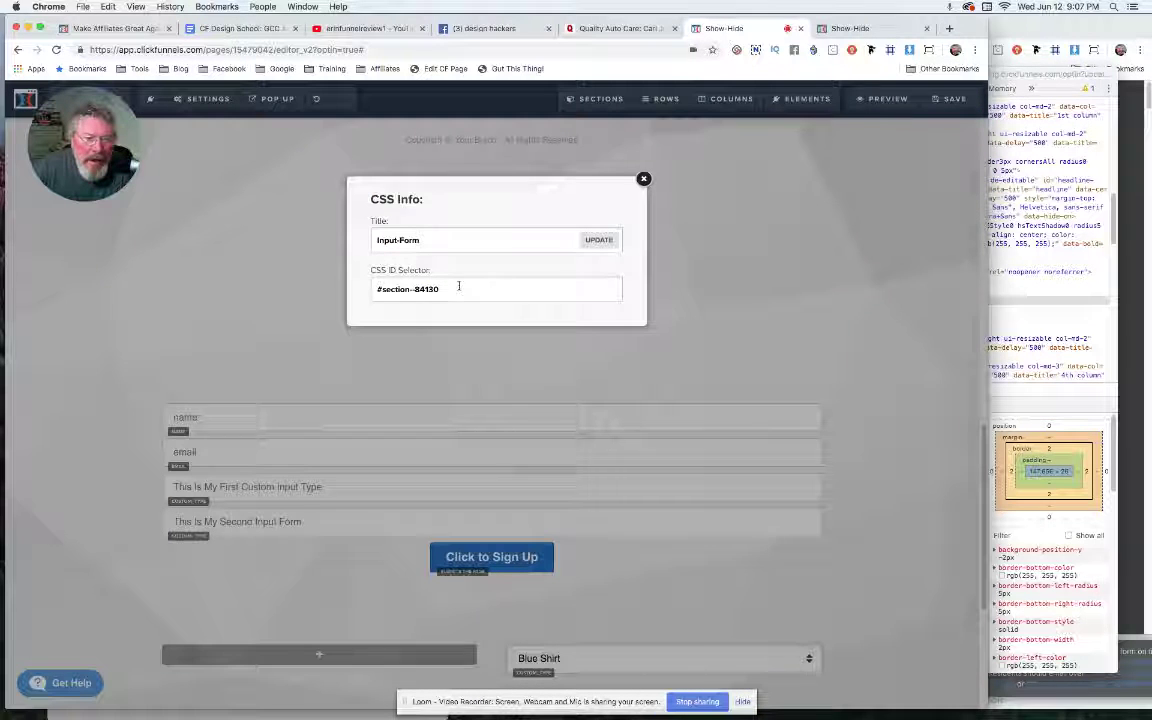
drag(458, 289, 361, 296)
key(ctrl+c)
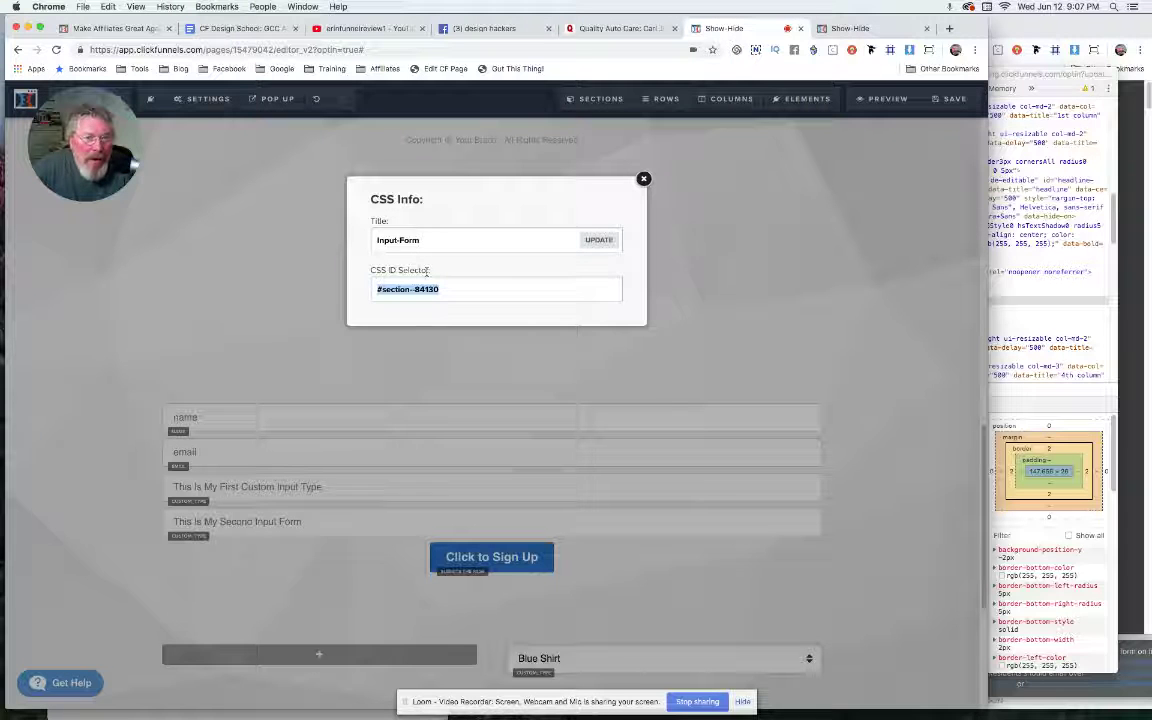
click(717, 279)
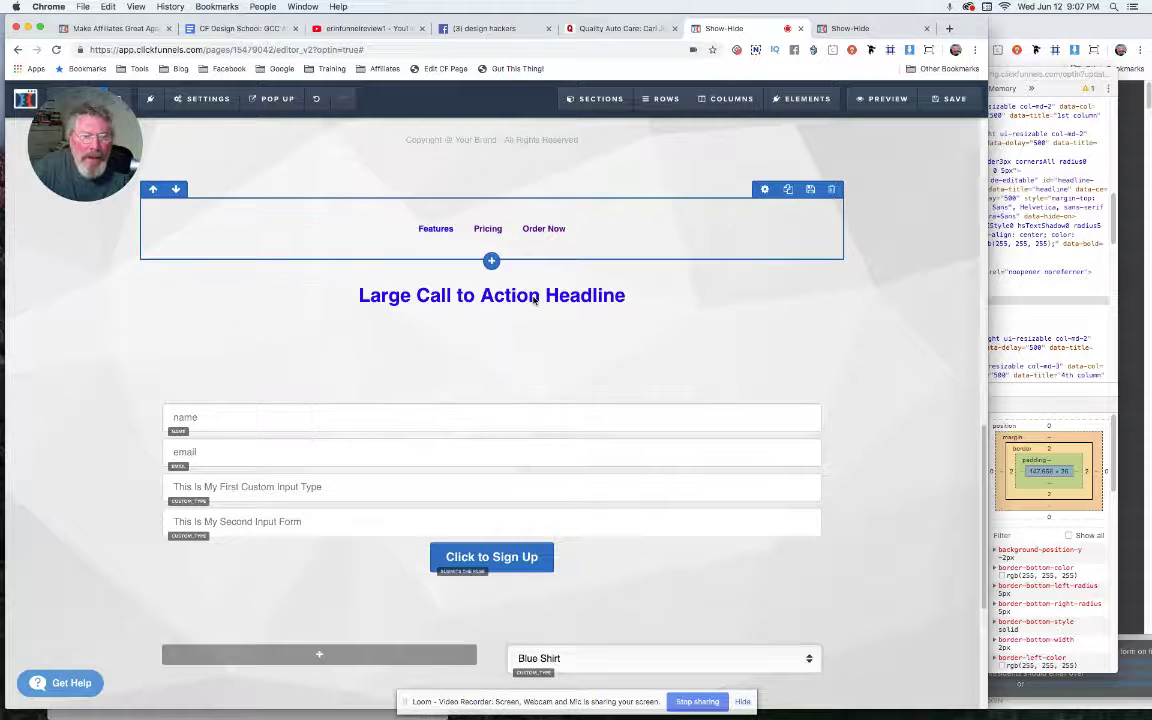
Link the Link 3 button text to the pasted section ID #section-84130
scroll(533, 306, up, 10)
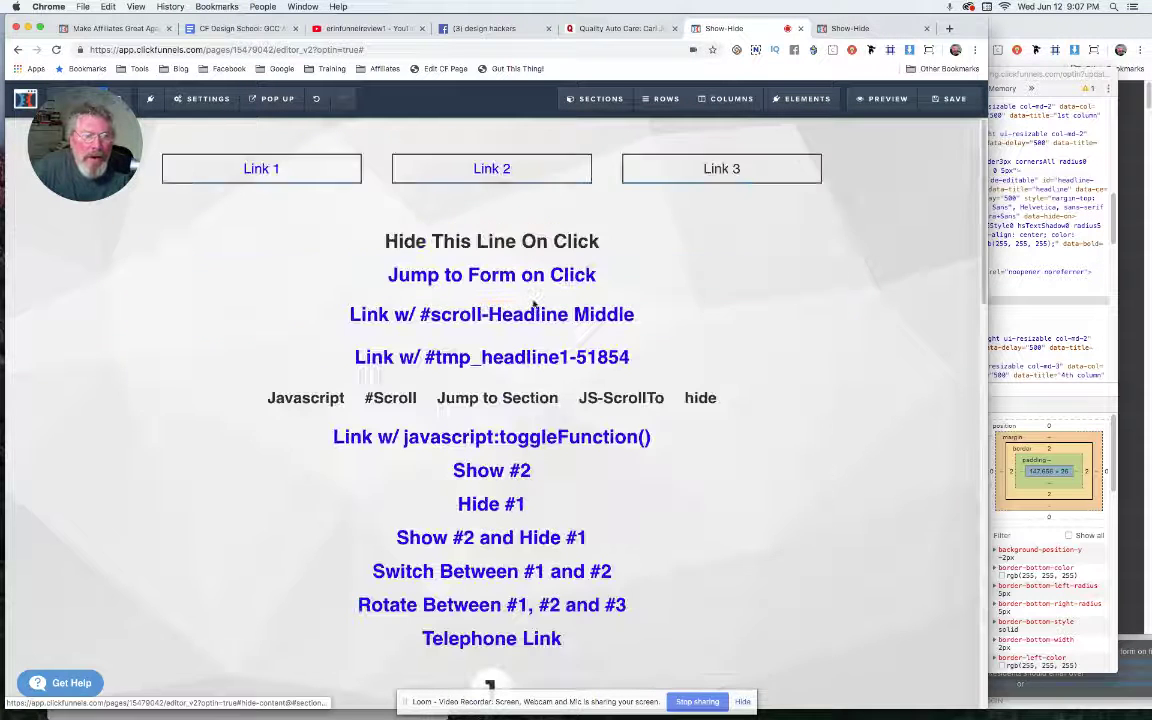
click(739, 173)
drag(739, 169, 694, 167)
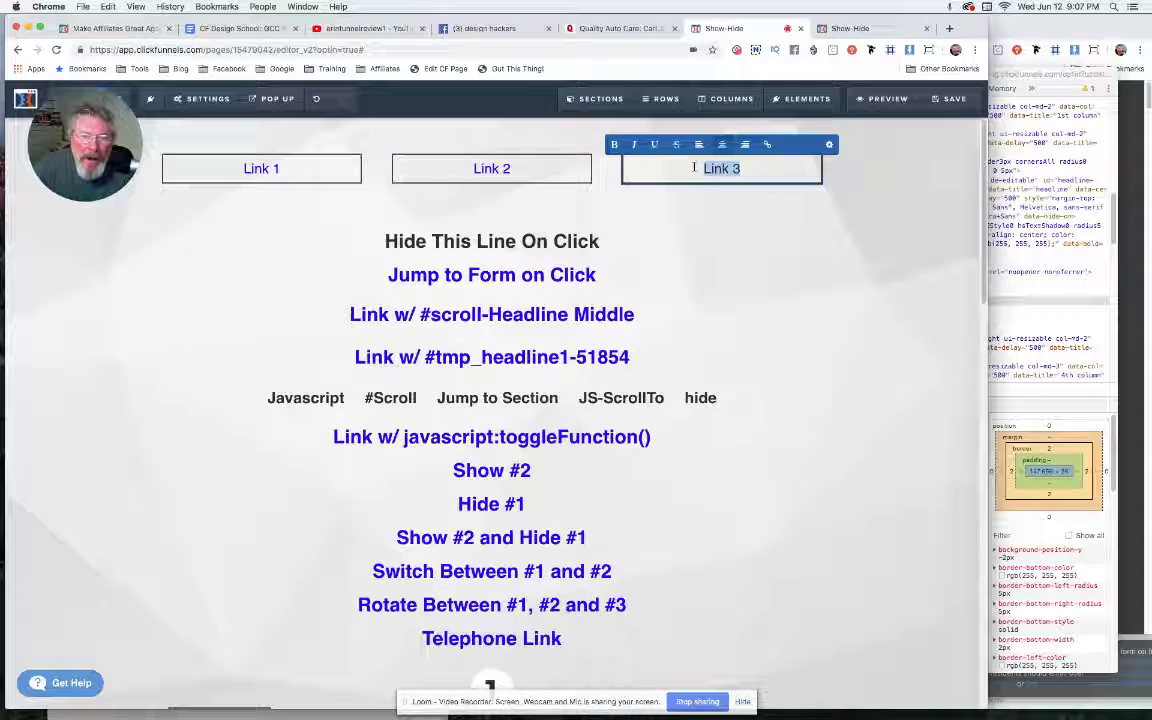
click(767, 145)
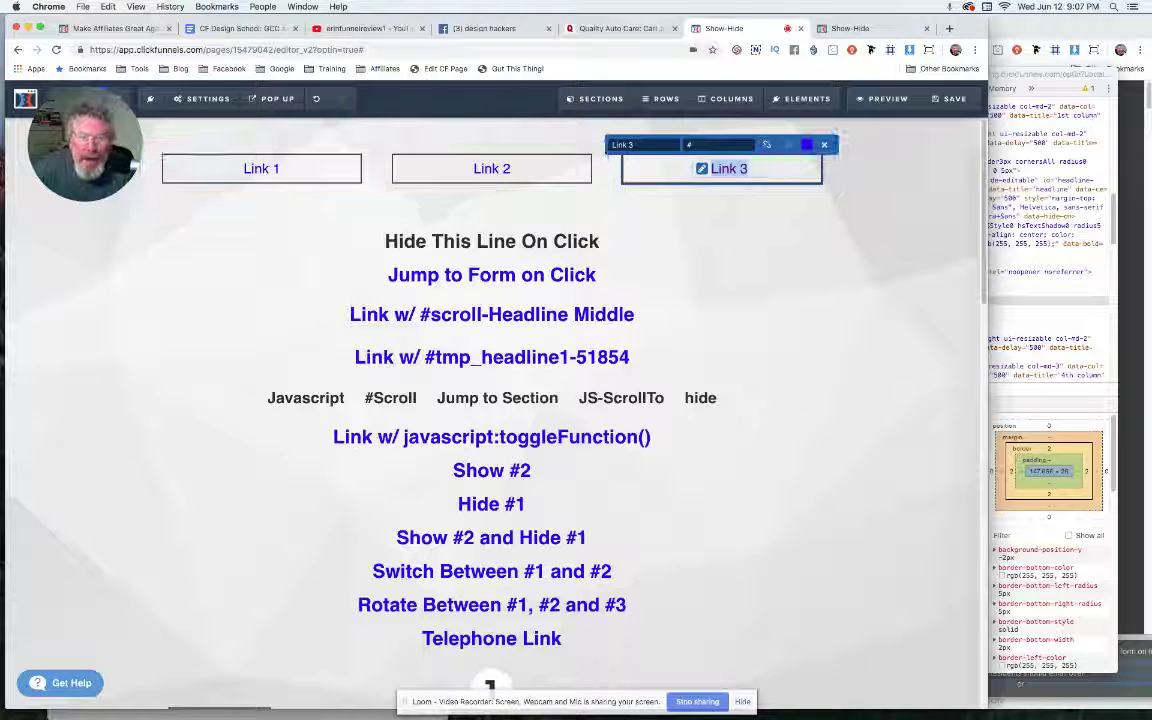
click(690, 145)
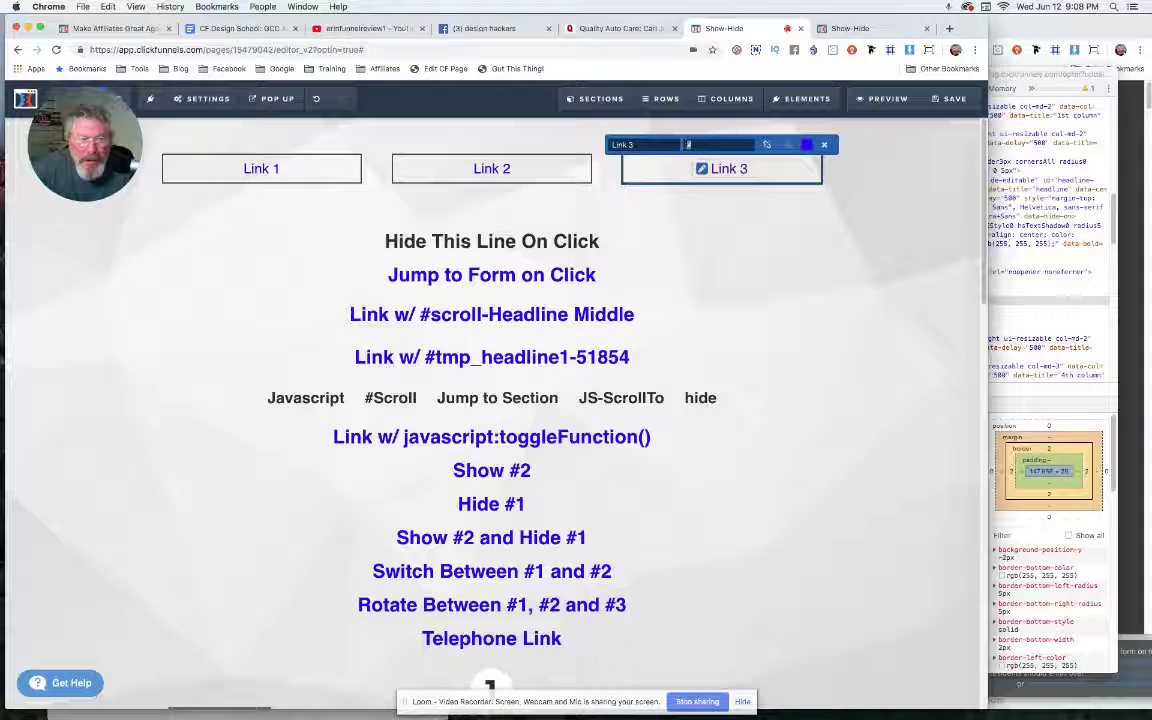
key(ctrl+v)
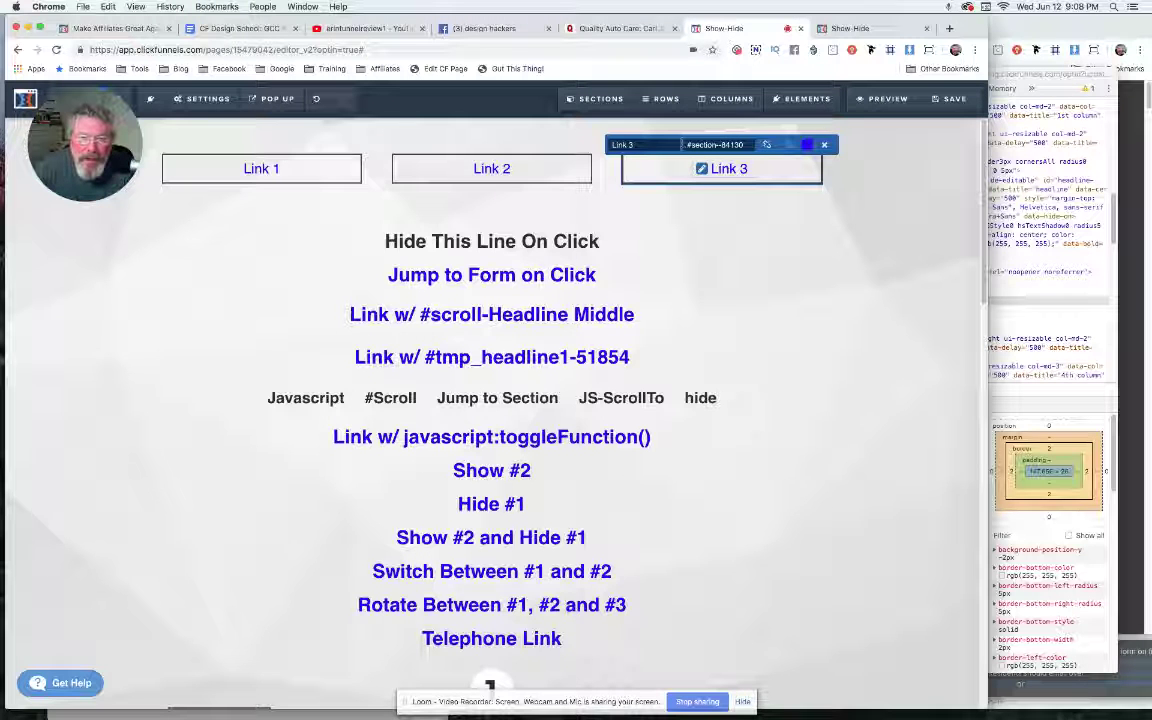
key(super+a)
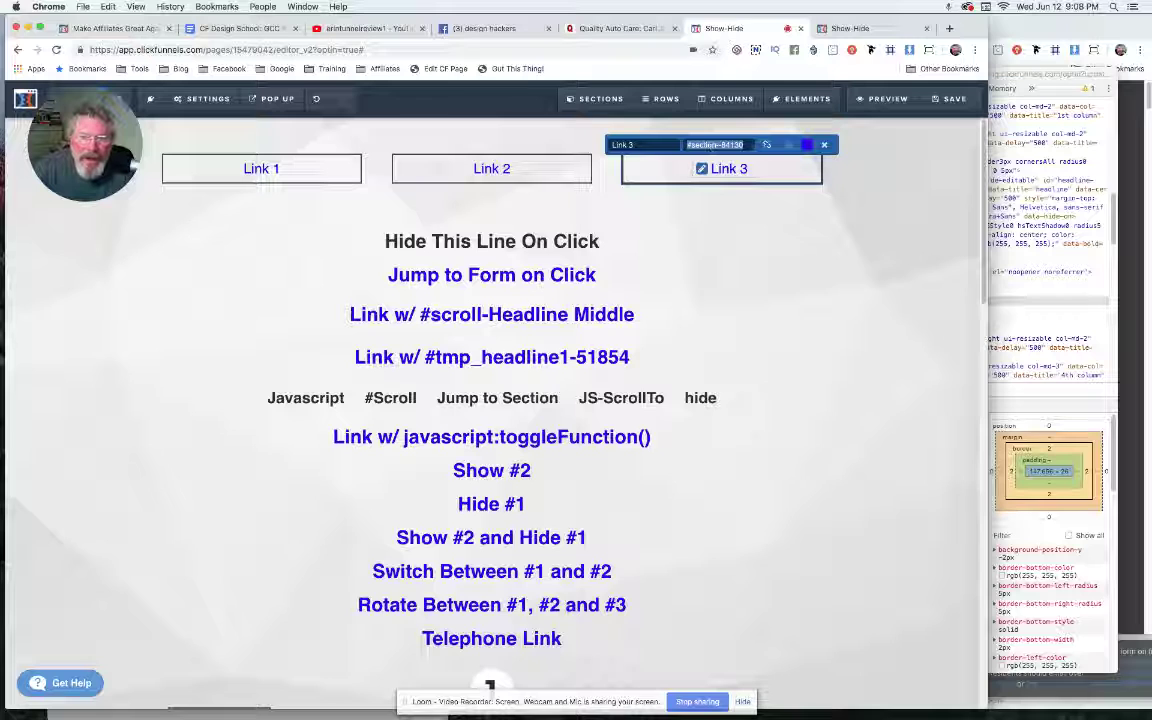
Save the page and open its live preview
click(824, 145)
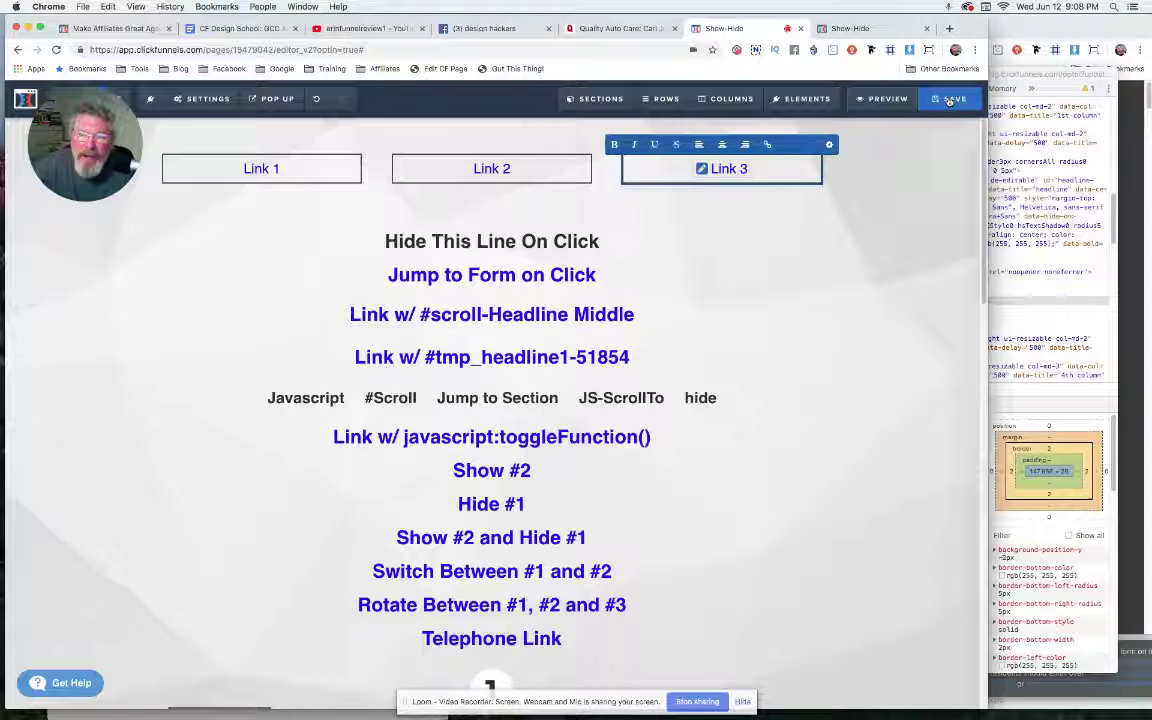
click(948, 101)
click(887, 100)
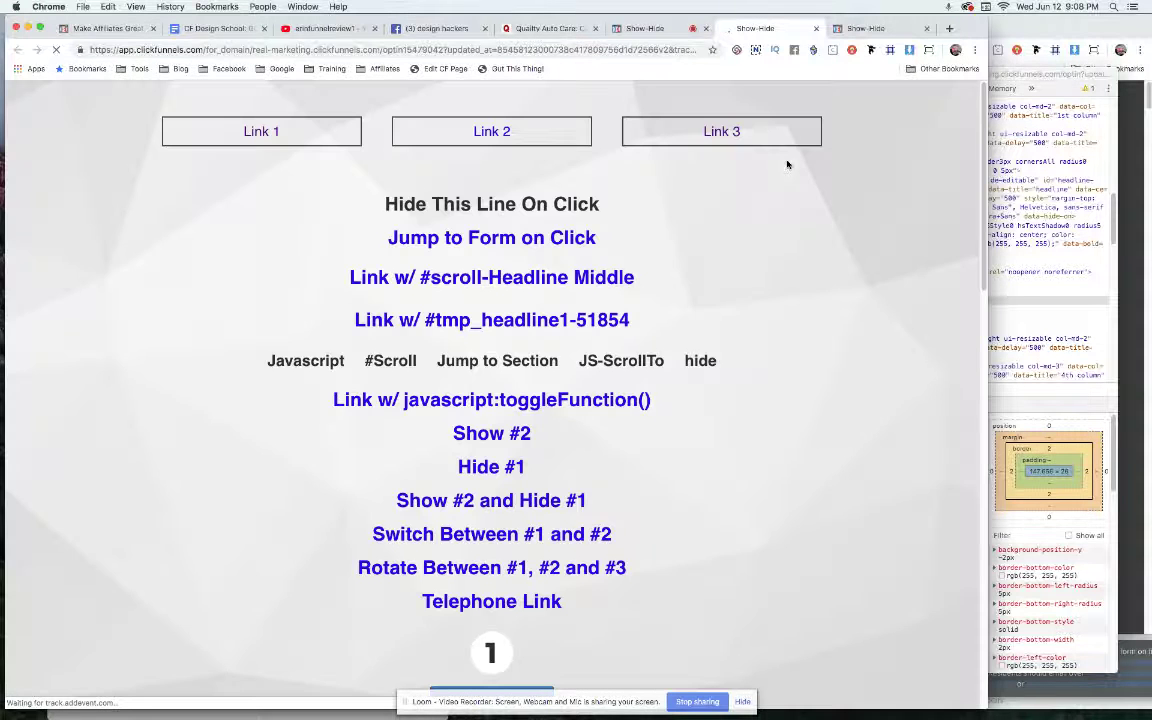
Click Link 3 twice on the live preview to confirm it jumps to the signup form
click(722, 134)
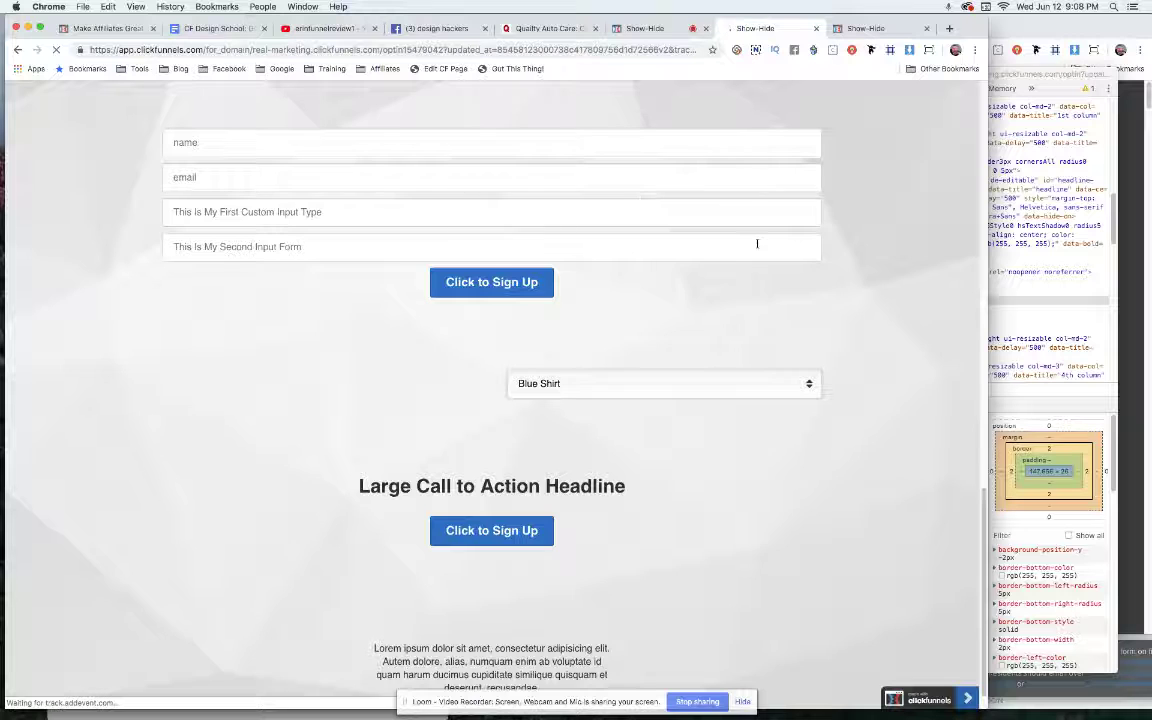
click(722, 134)
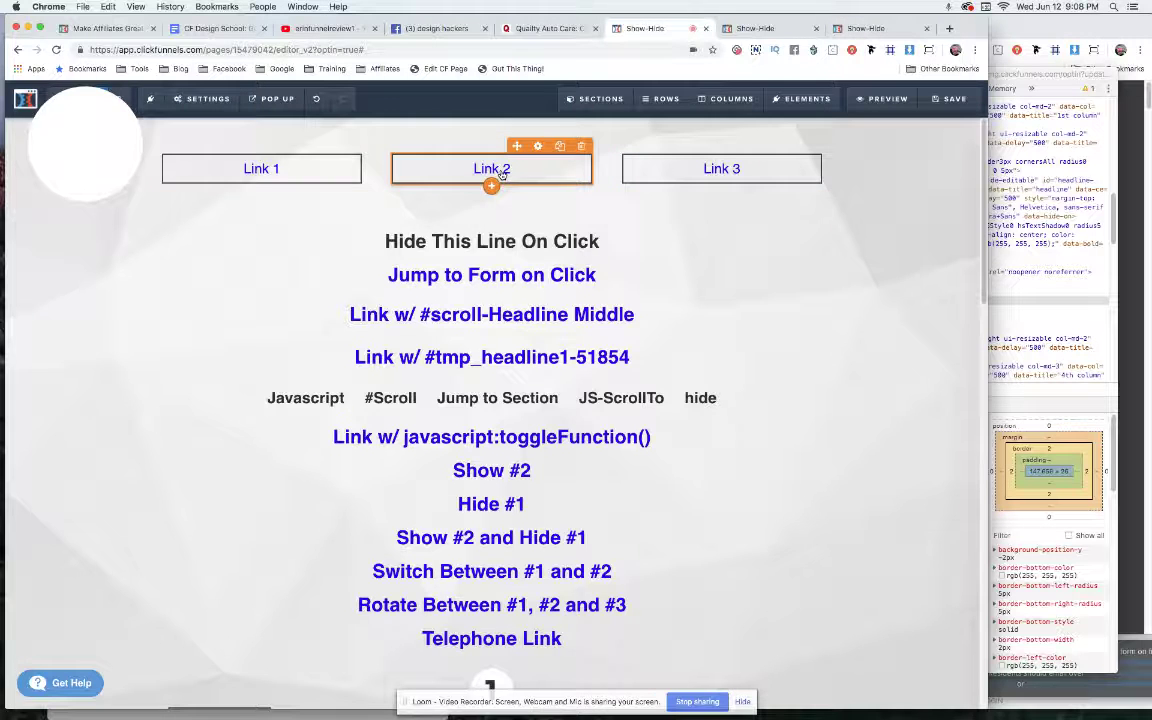
scroll(877, 362, down, 10)
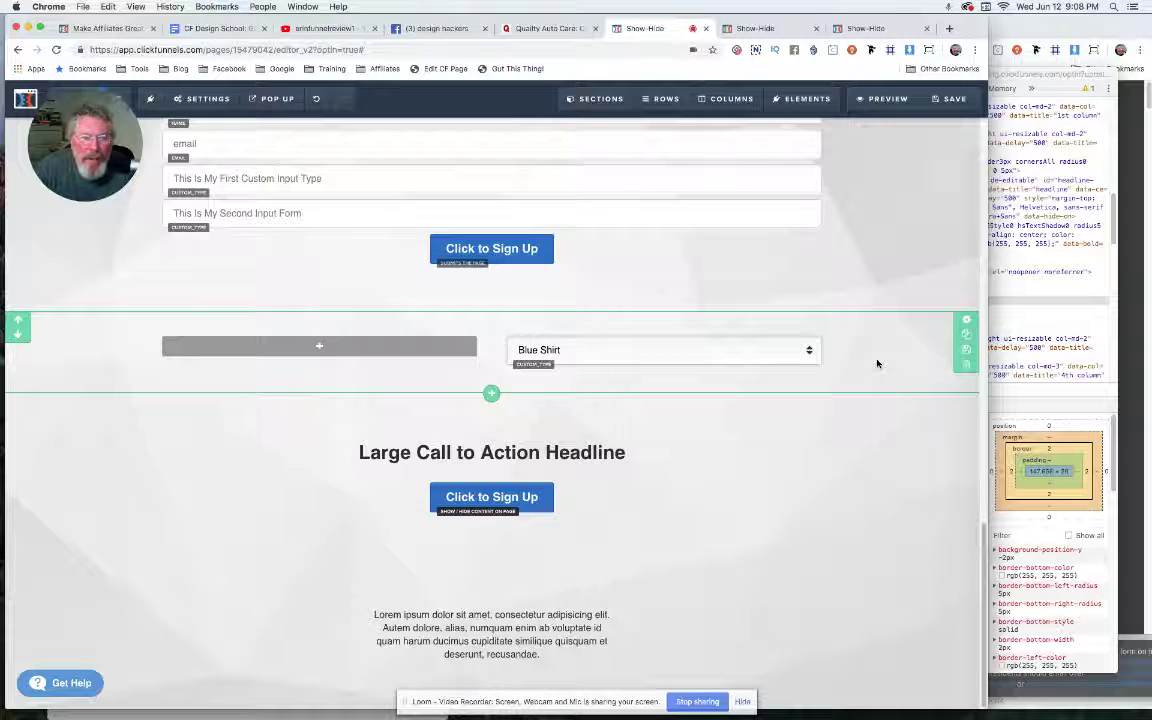
scroll(877, 363, up, 2)
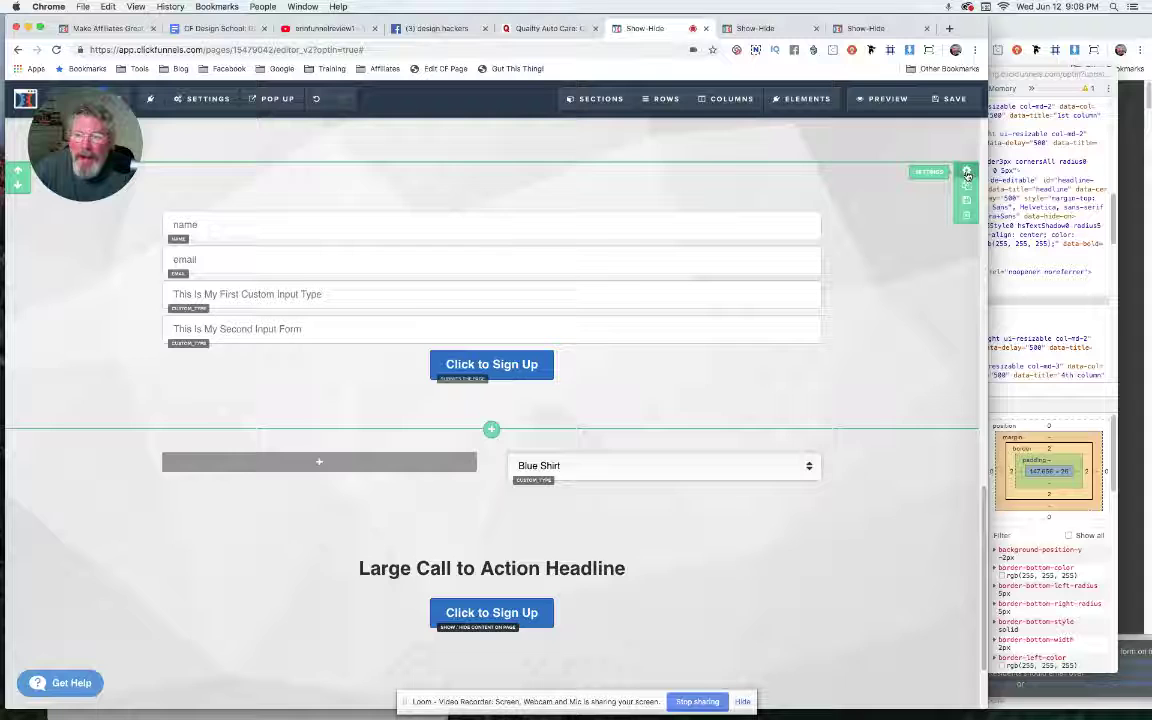
Open the form section's CSS info, select its title Input-Form, and confirm with Update
click(967, 174)
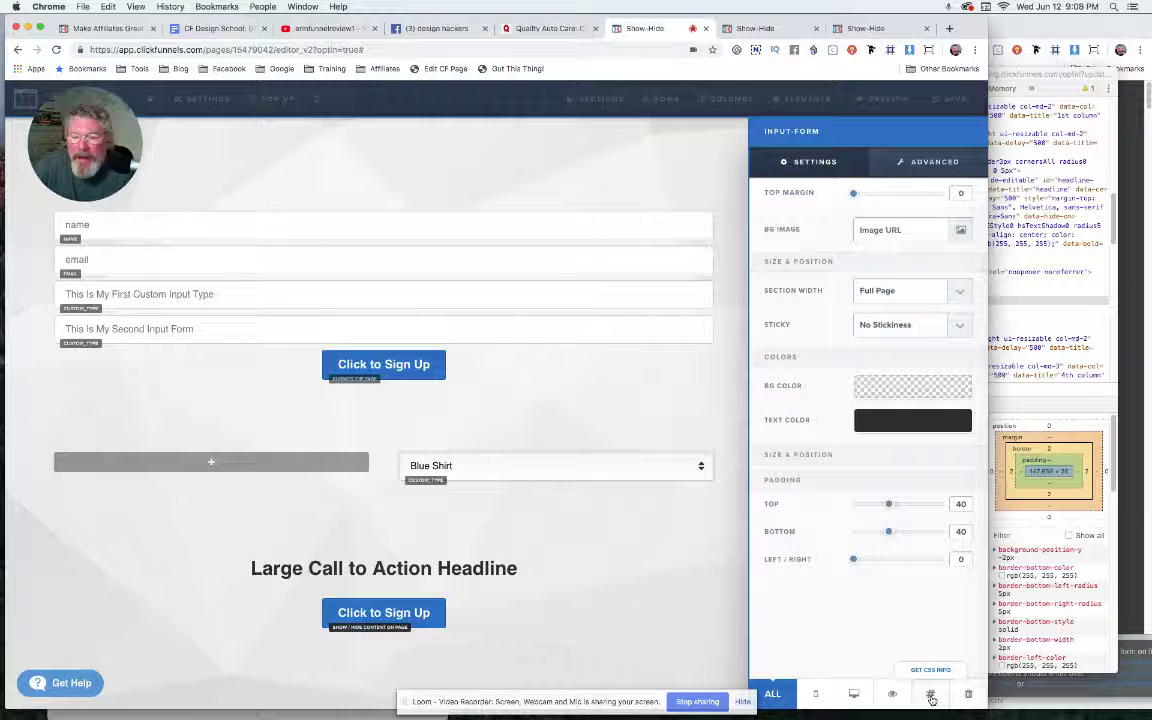
click(931, 697)
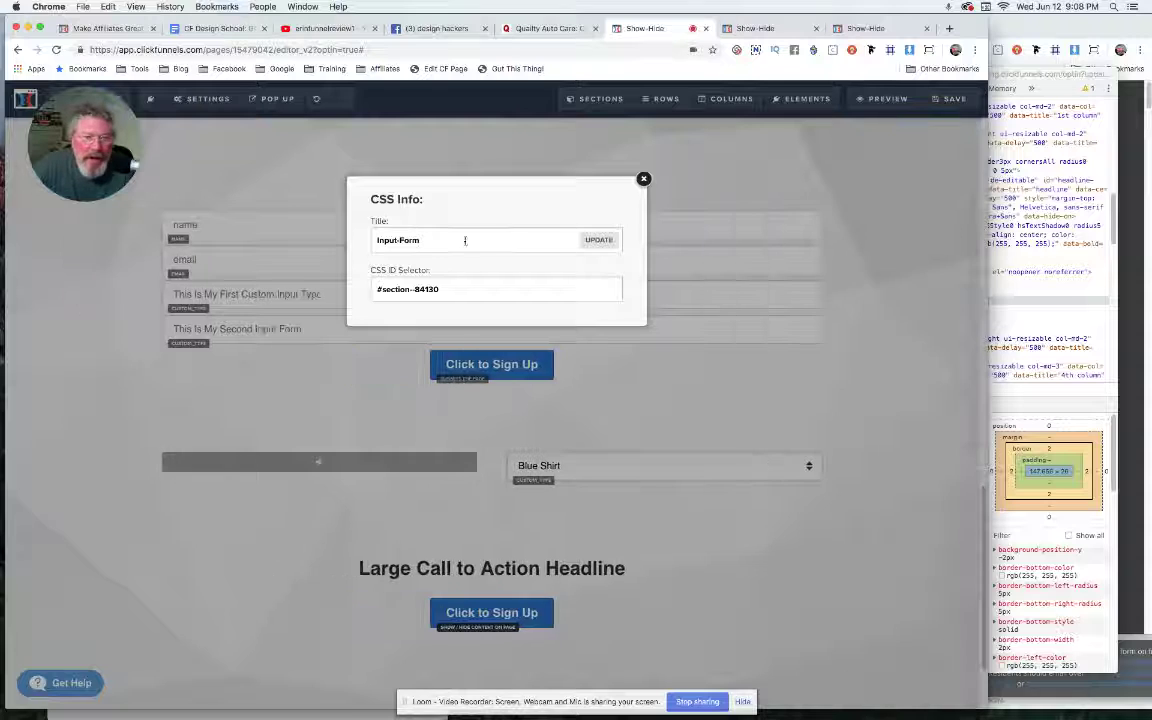
drag(436, 242, 361, 245)
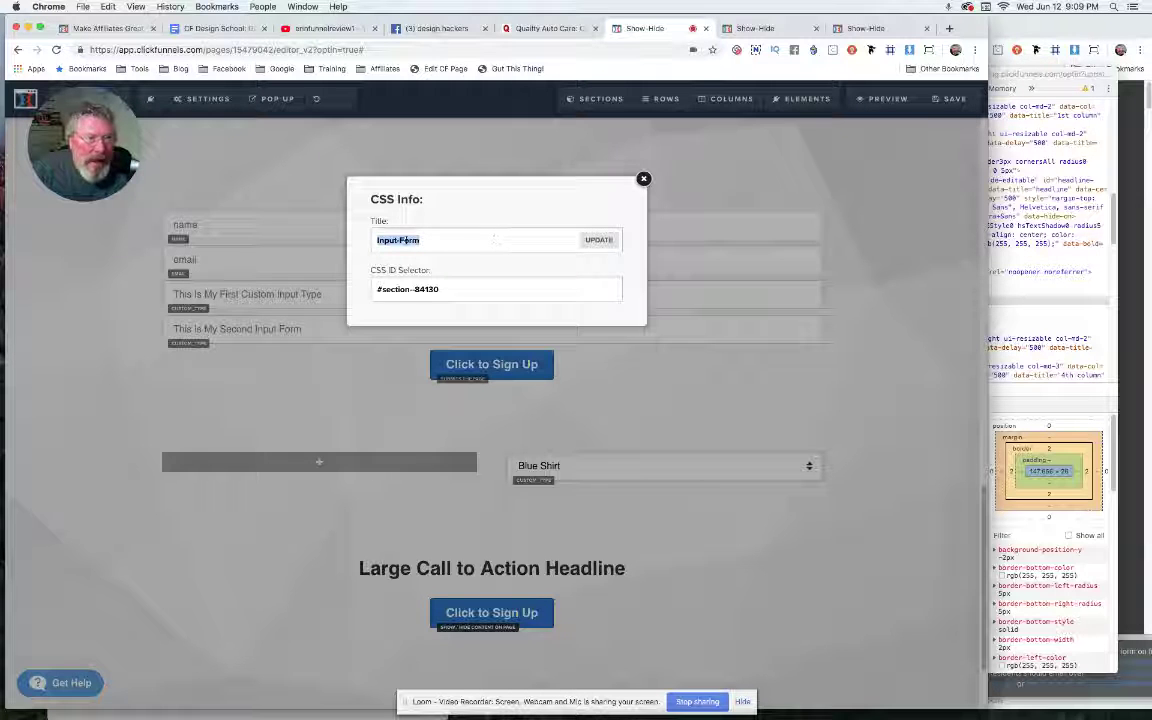
click(540, 29)
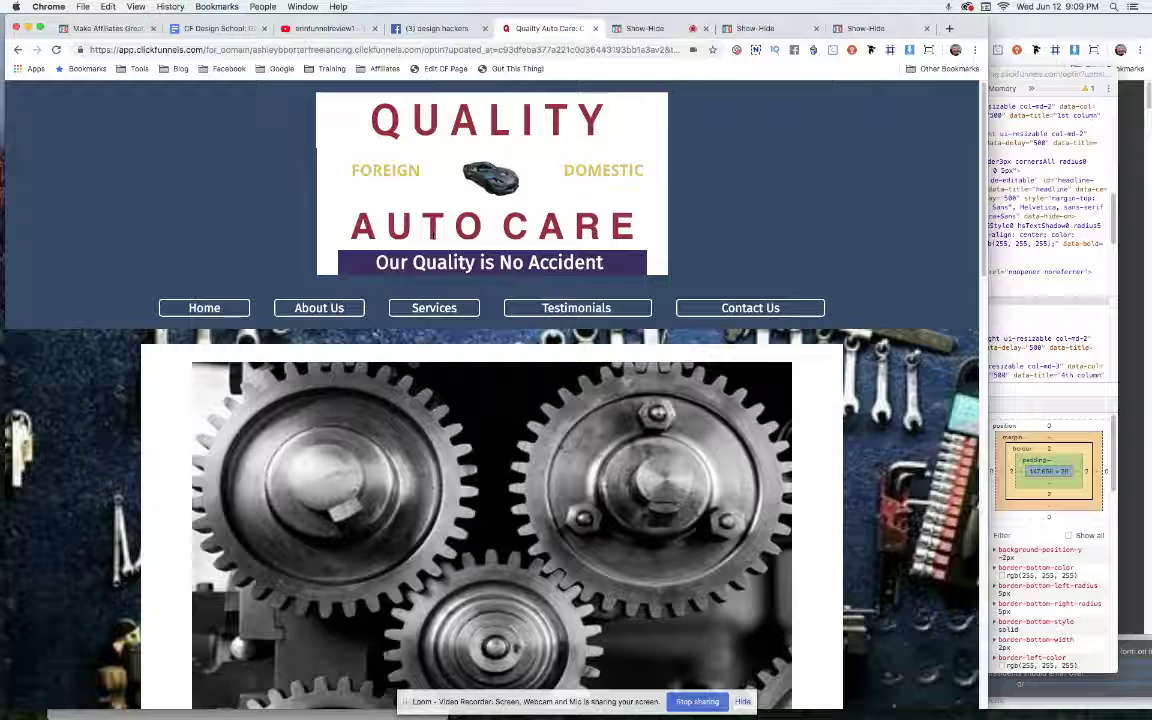
click(638, 30)
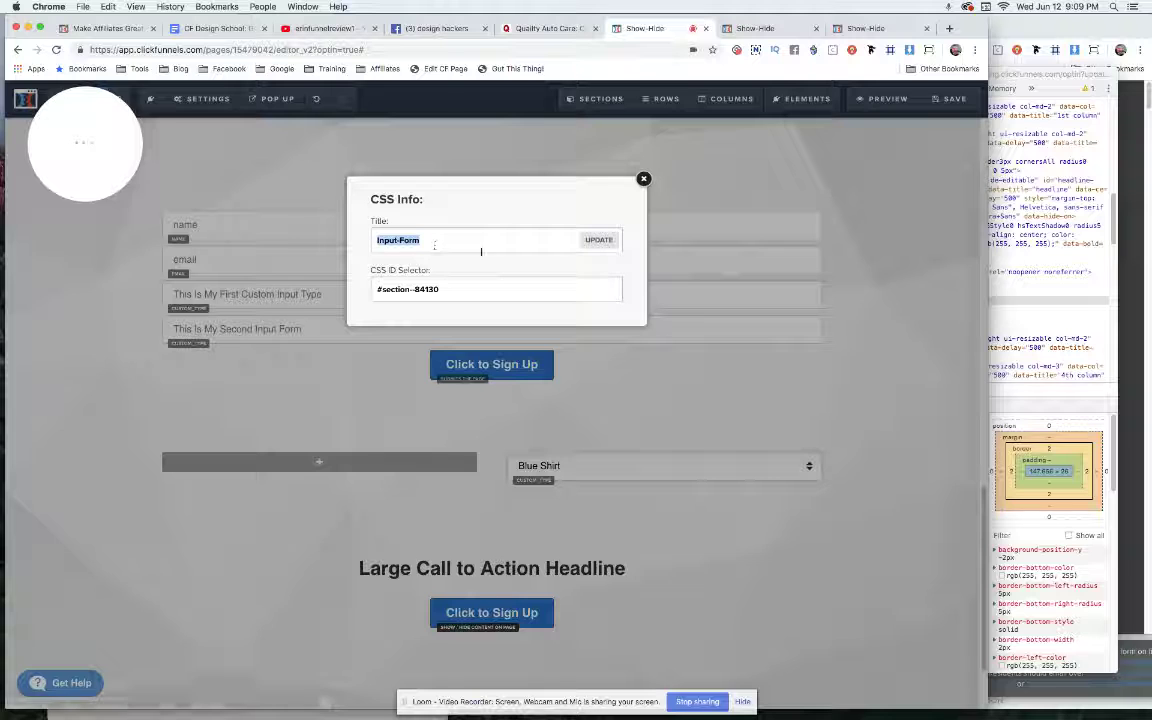
click(598, 241)
Select the Link 3 text and change its link address to #scroll-Input-Form
scroll(913, 232, up, 10)
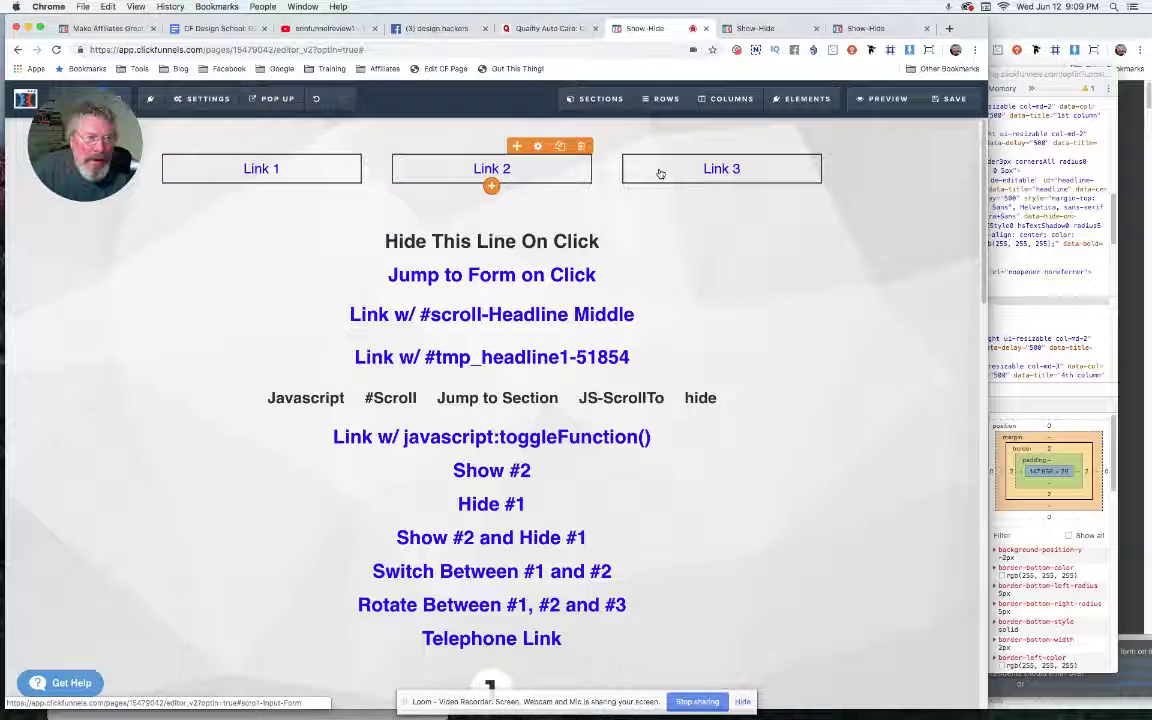
click(705, 172)
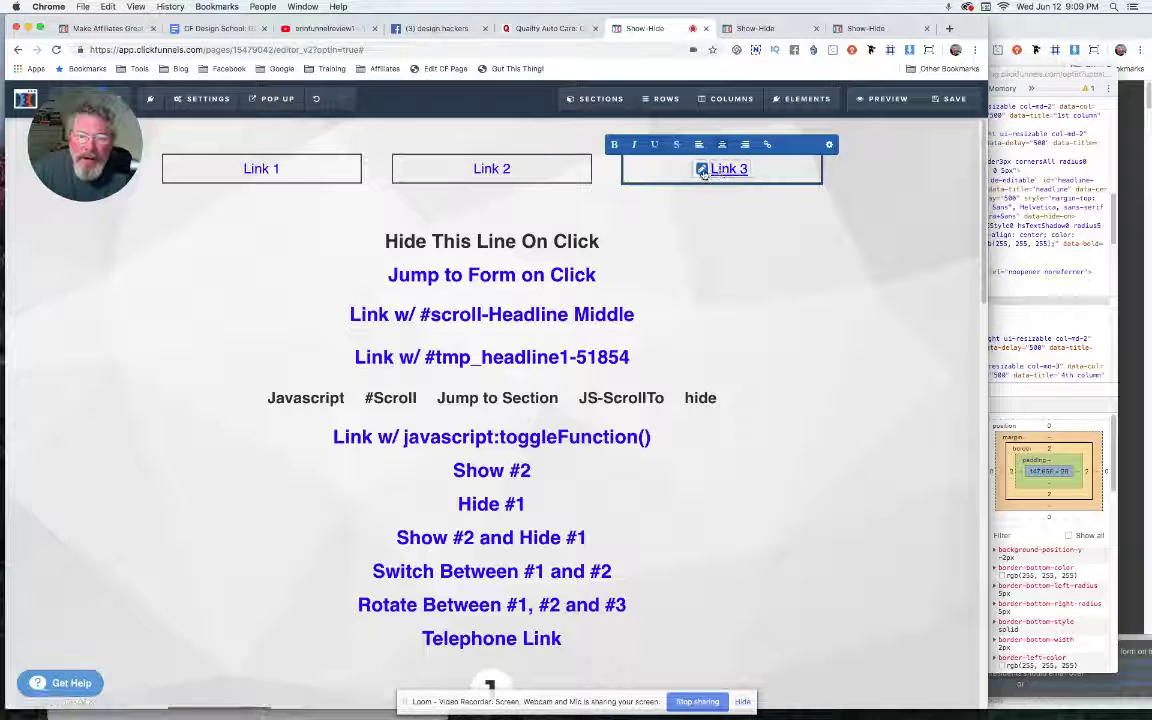
click(767, 145)
click(766, 147)
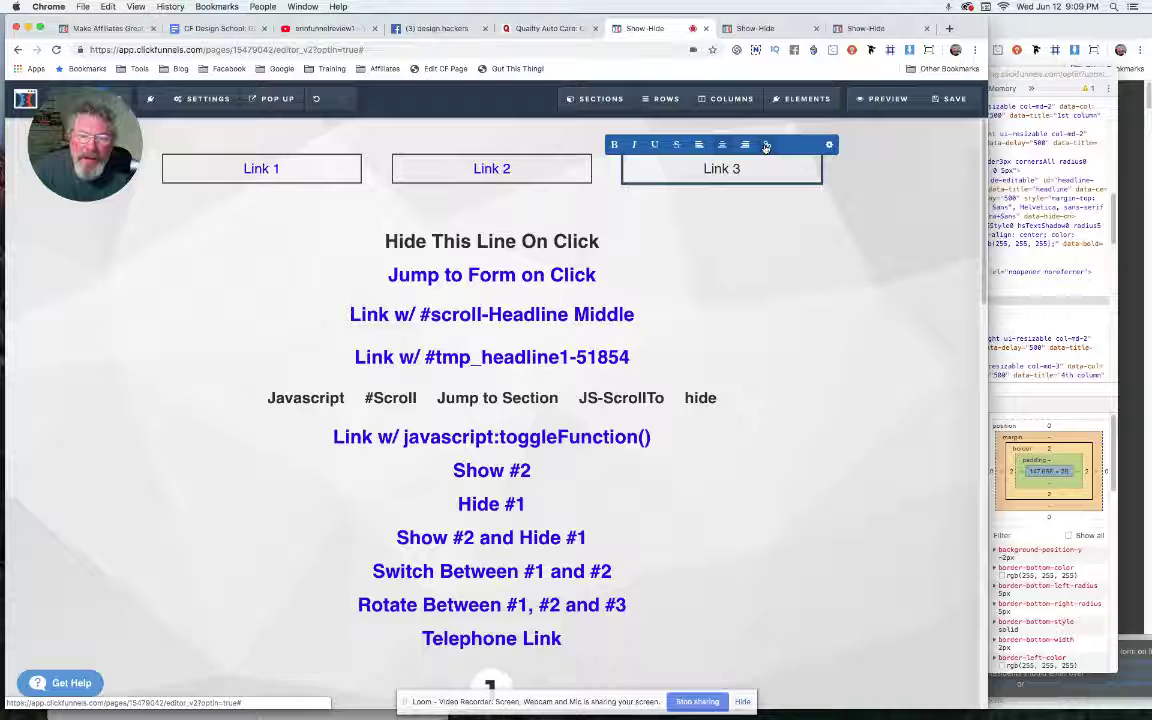
triple_click(744, 169)
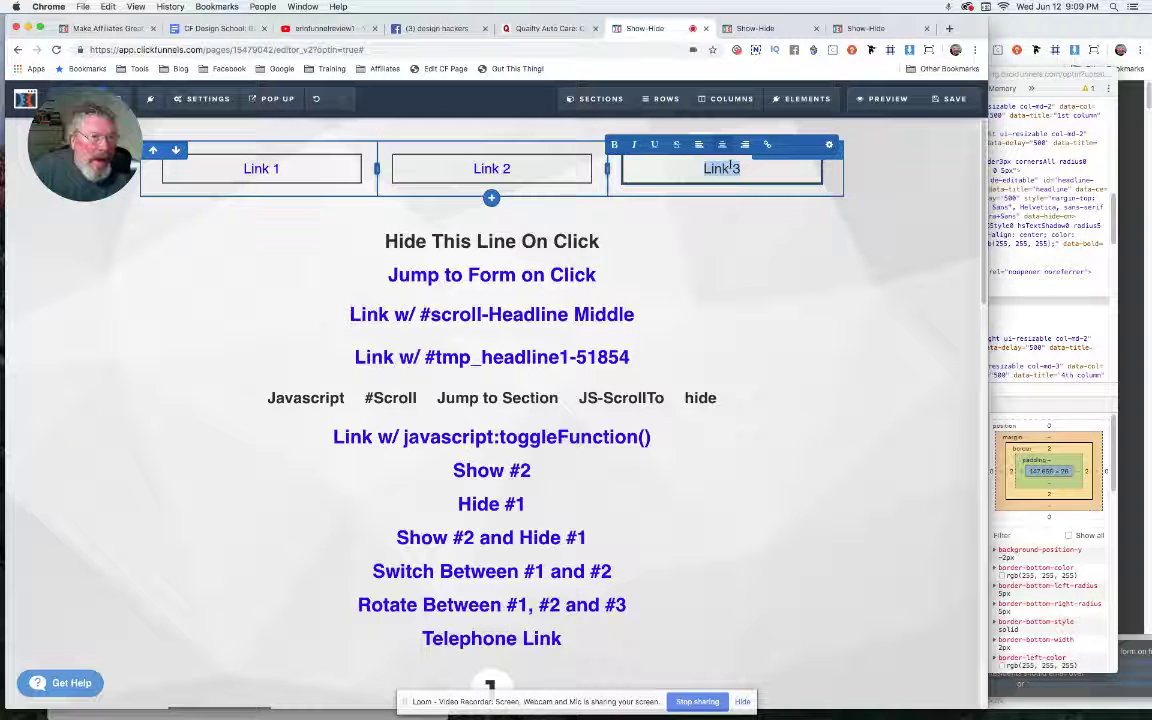
click(767, 145)
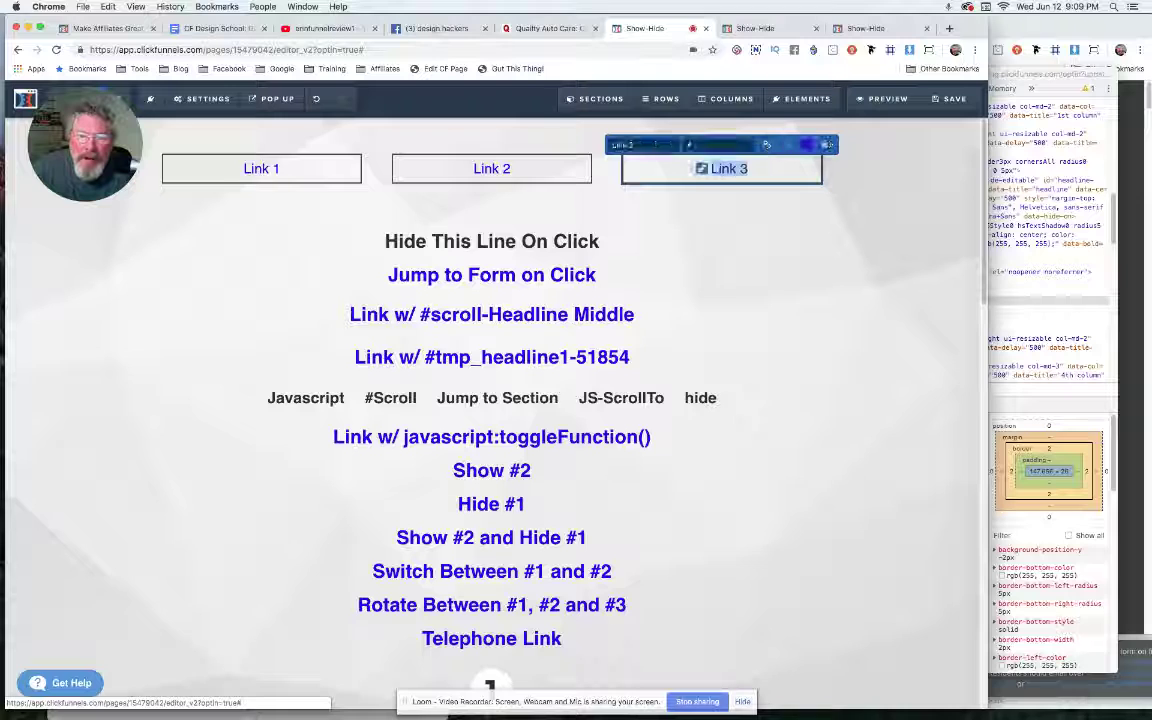
click(702, 145)
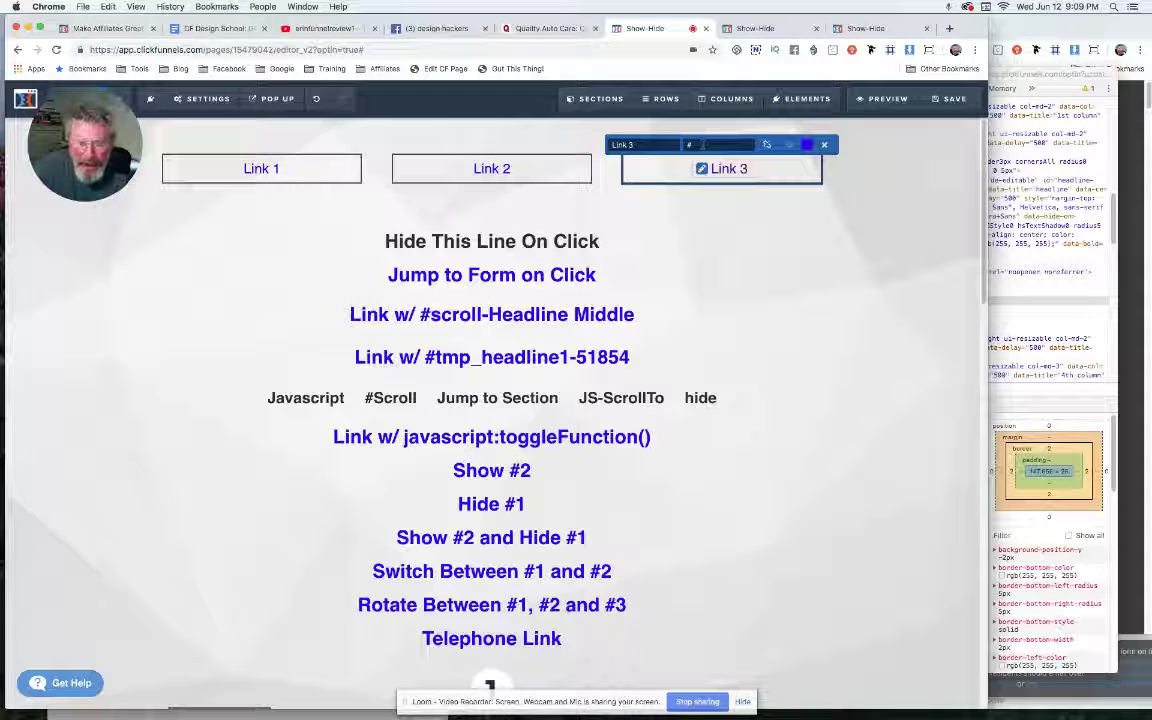
text(roll)
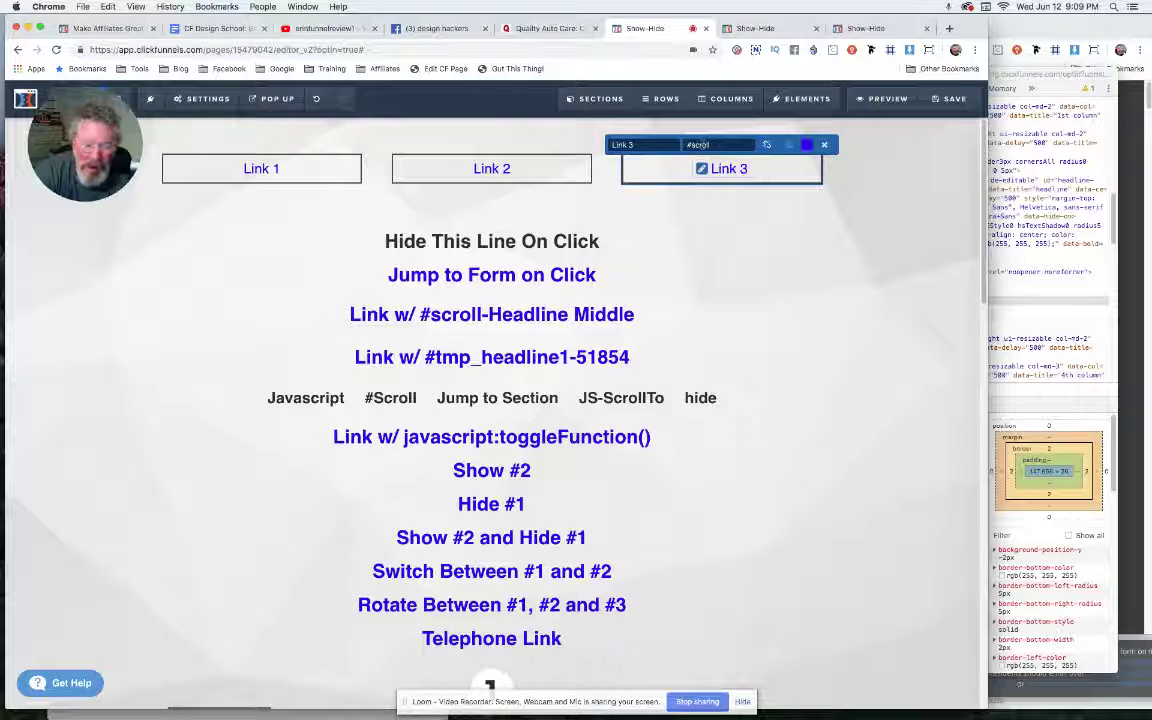
text(-)
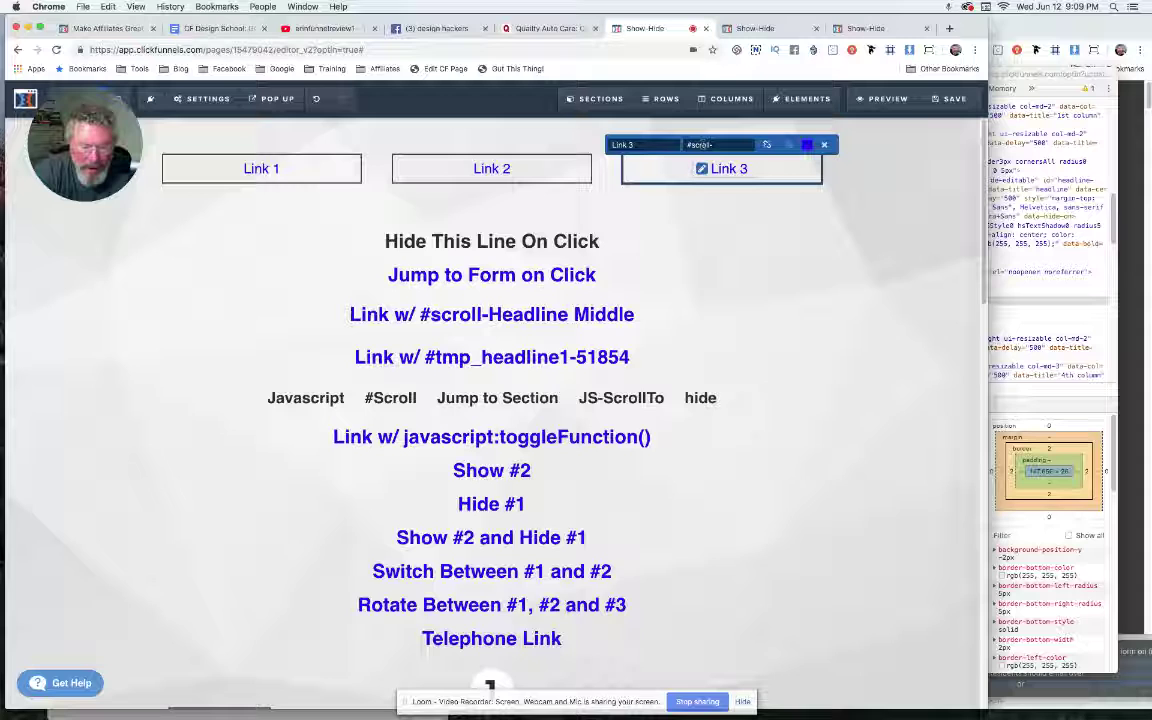
text(input-Form)
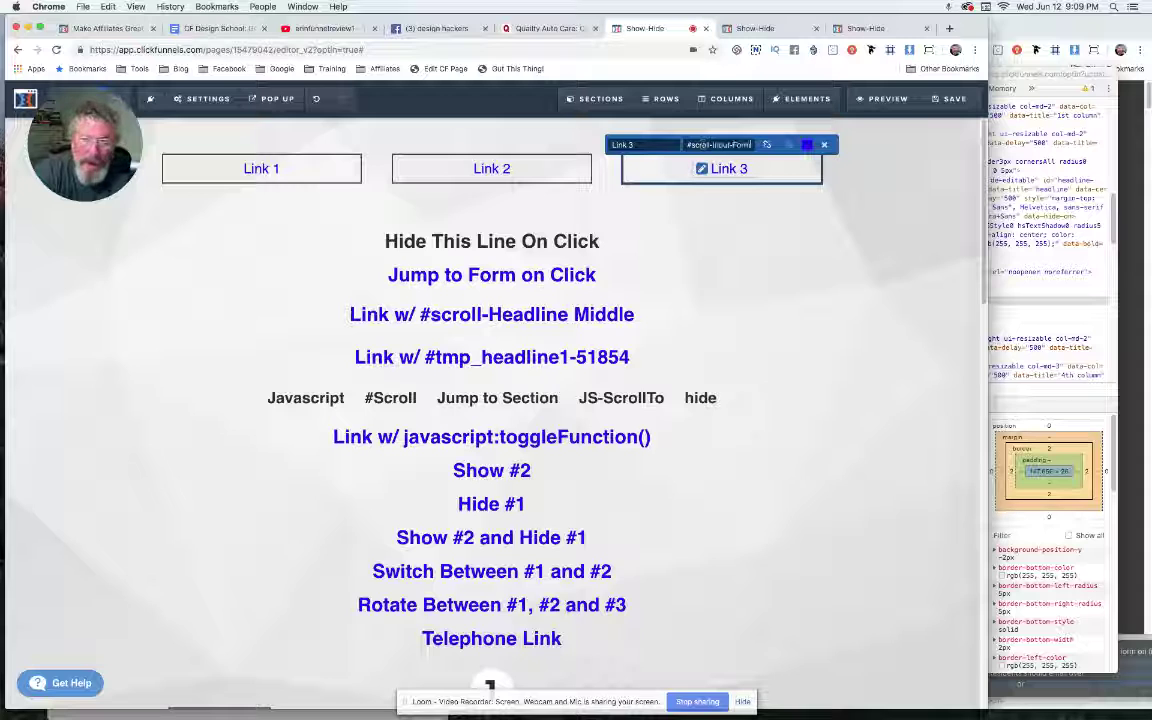
click(825, 147)
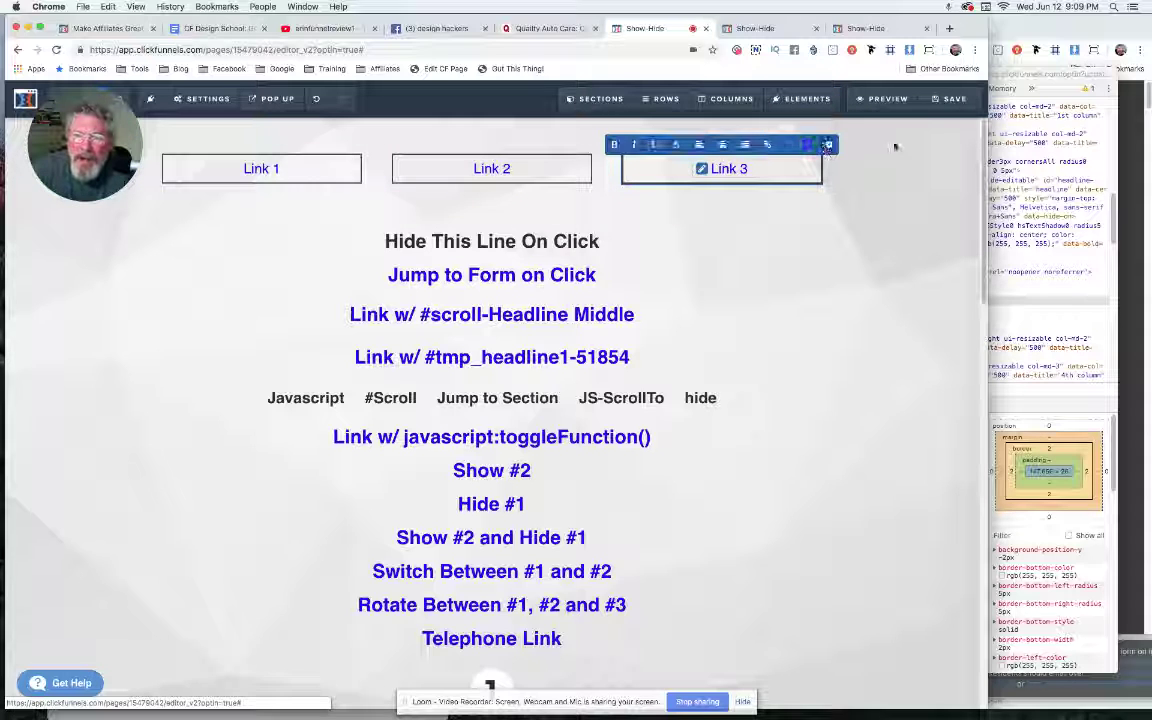
Save the page and test Link 3 on the live page tab
click(939, 104)
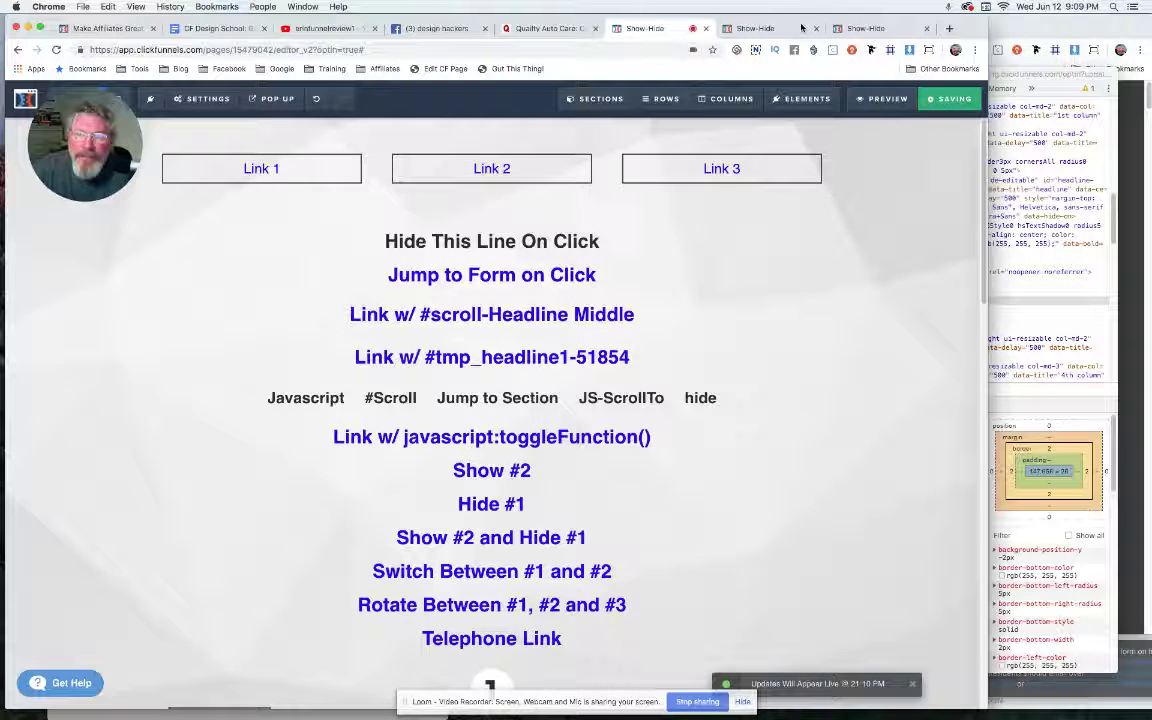
click(770, 28)
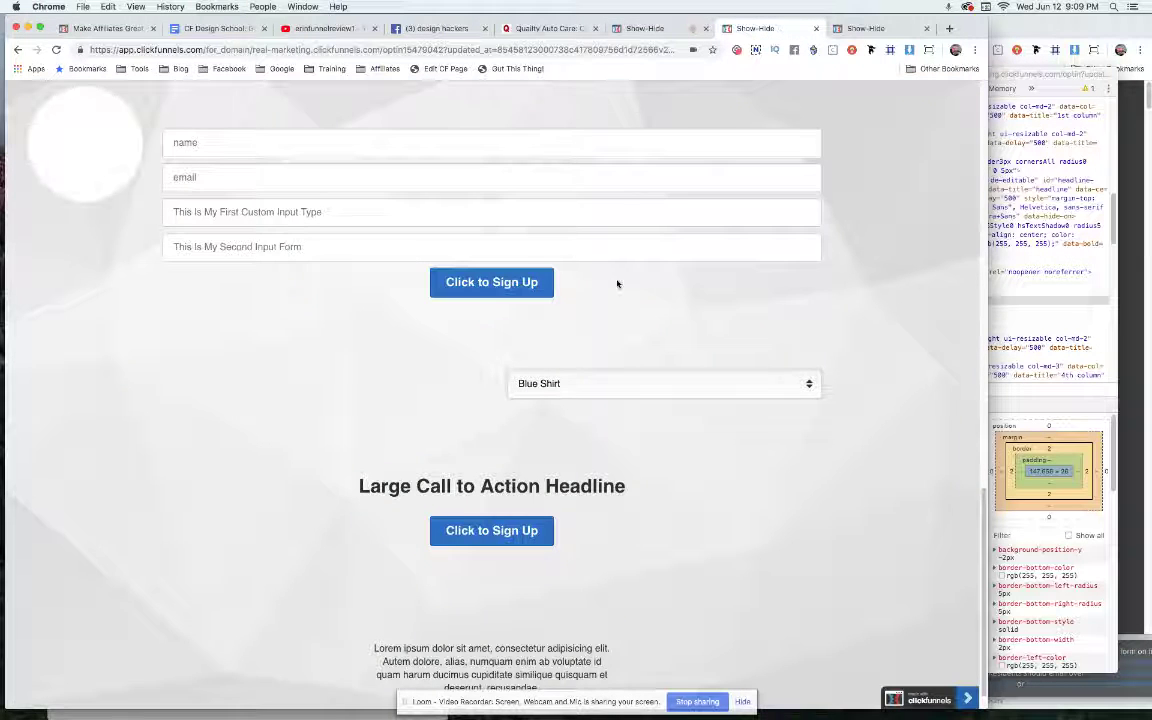
scroll(617, 284, up, 10)
click(715, 133)
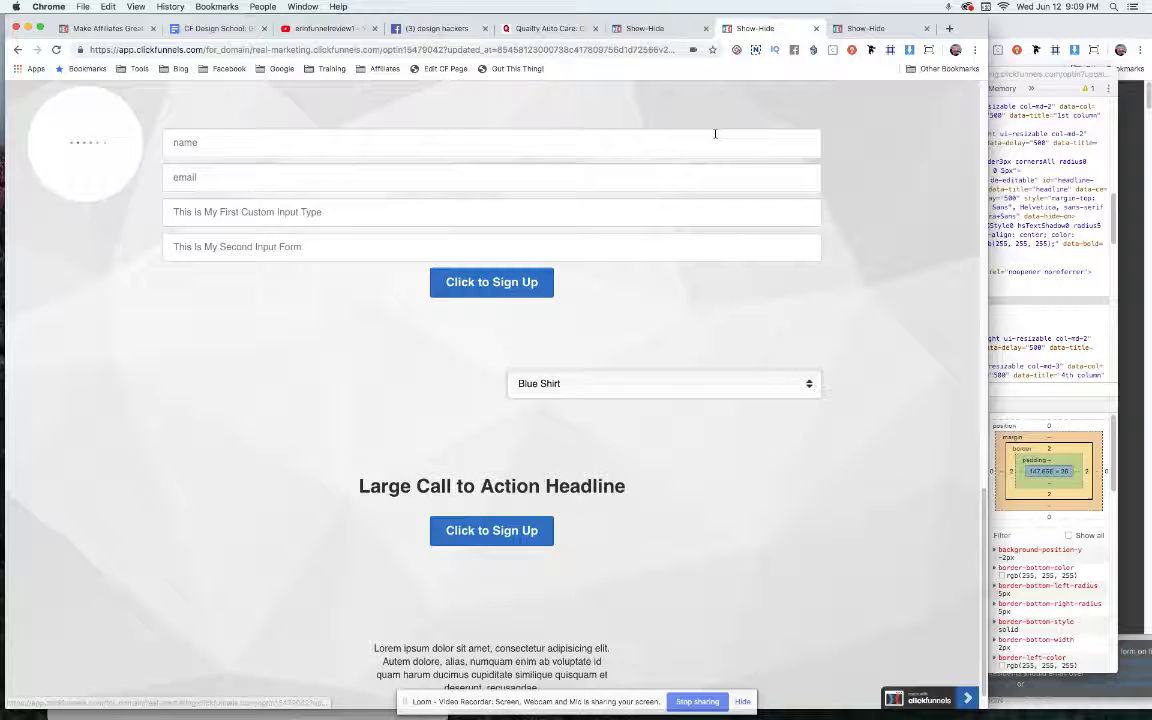
scroll(702, 188, up, 10)
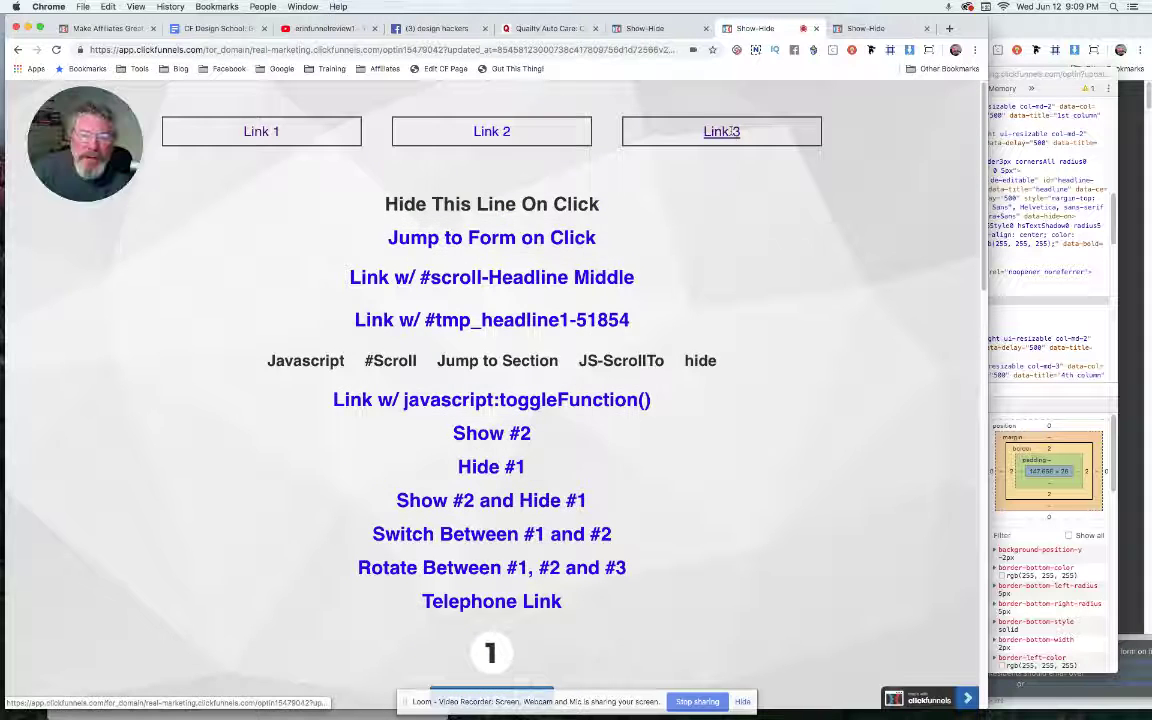
click(730, 133)
scroll(620, 275, up, 10)
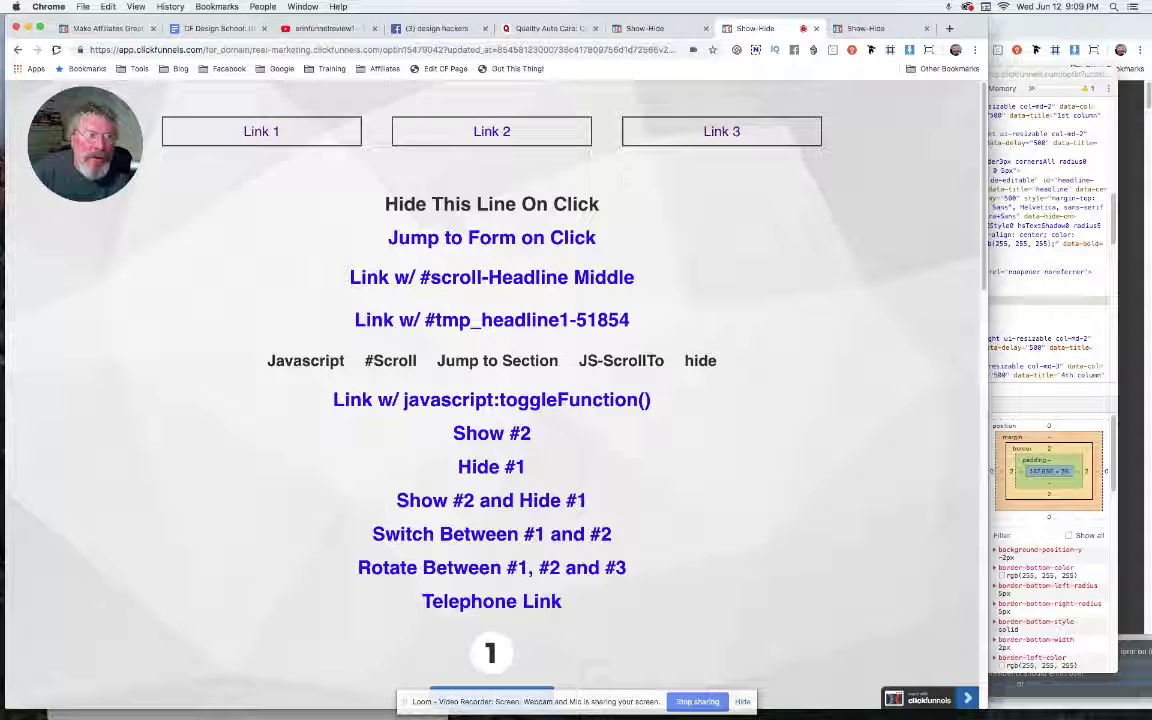
Reload the live page and confirm Link 3 smoothly scrolls to the signup form
click(55, 50)
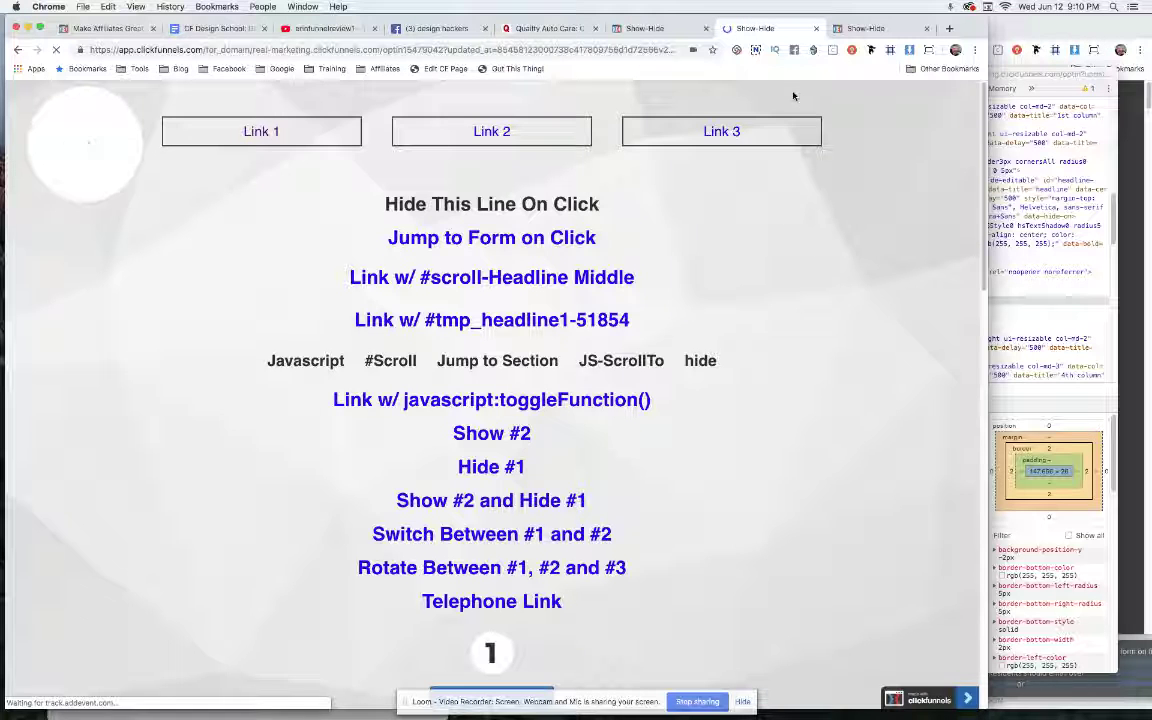
click(721, 131)
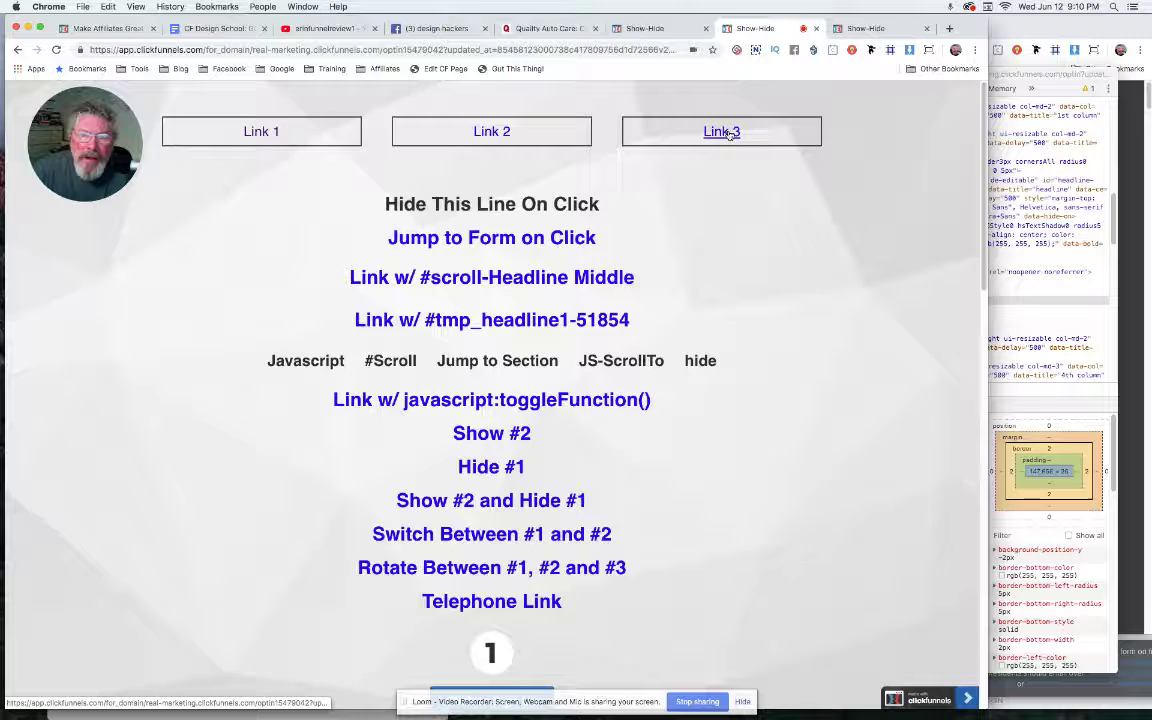
click(728, 133)
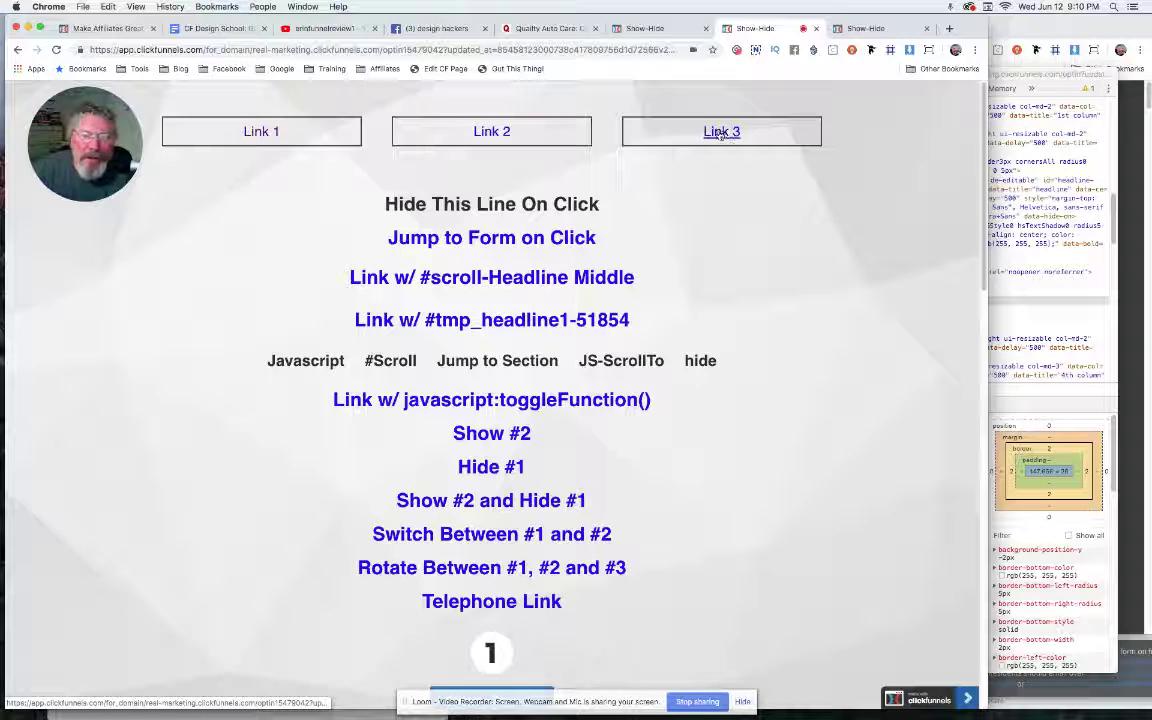
click(721, 132)
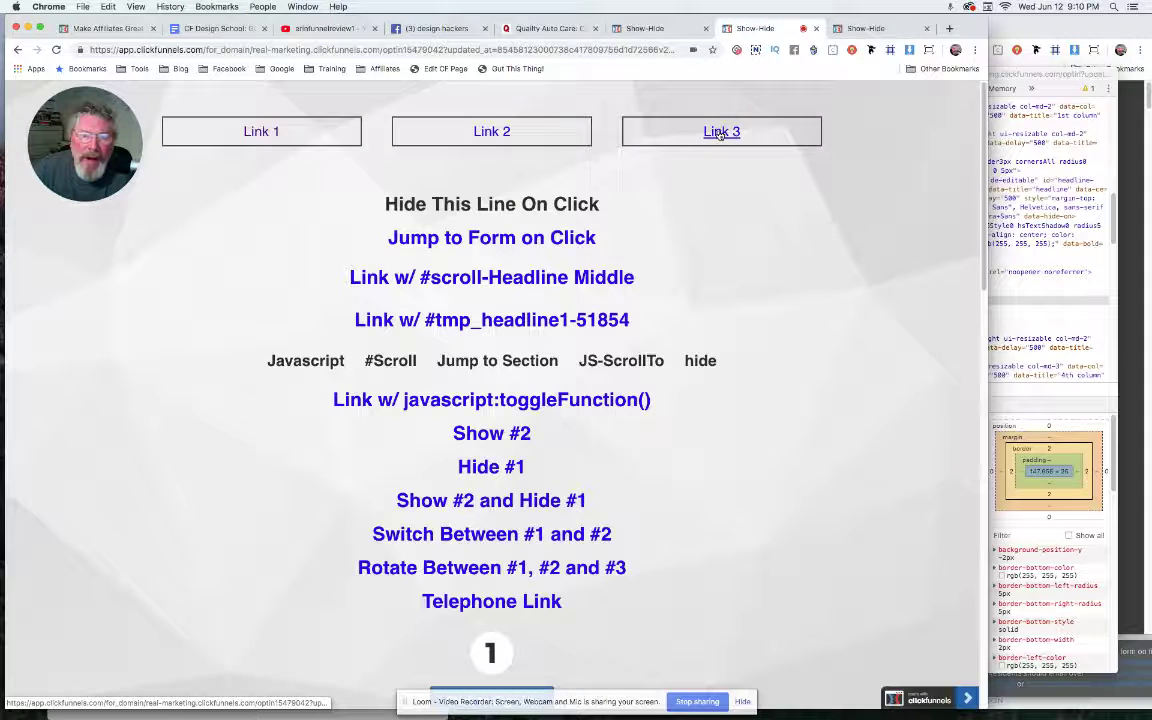
click(719, 130)
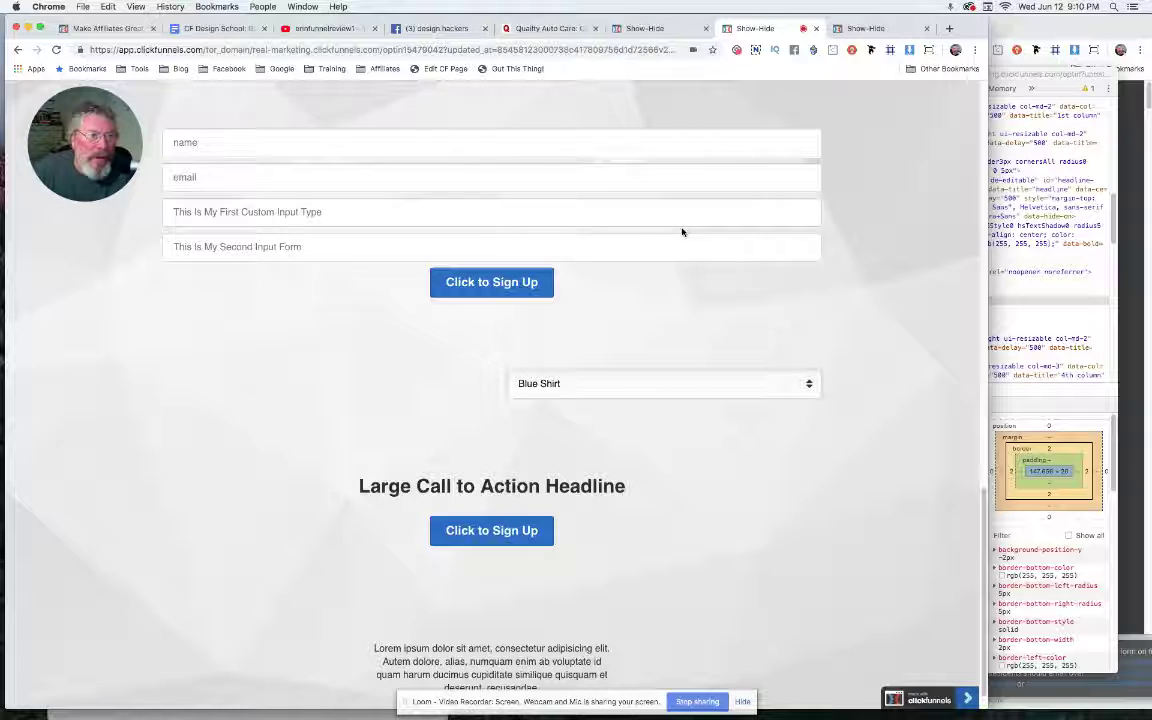
Switch back to the Show-Hide page editor tab
click(652, 30)
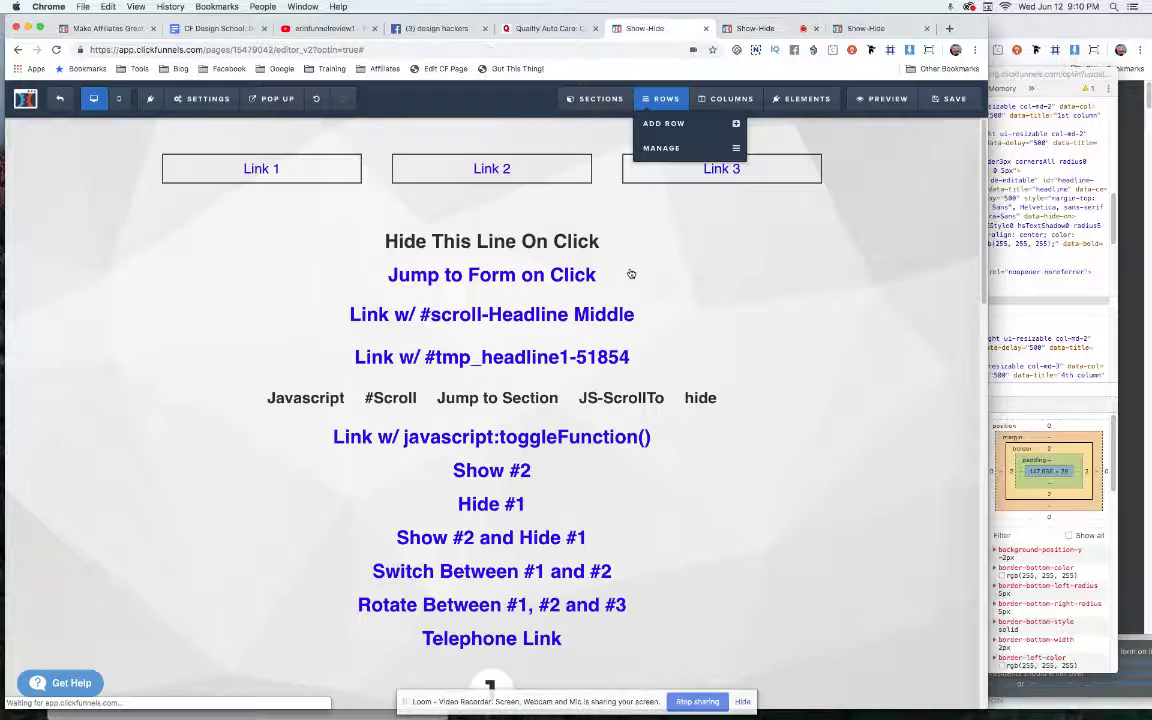